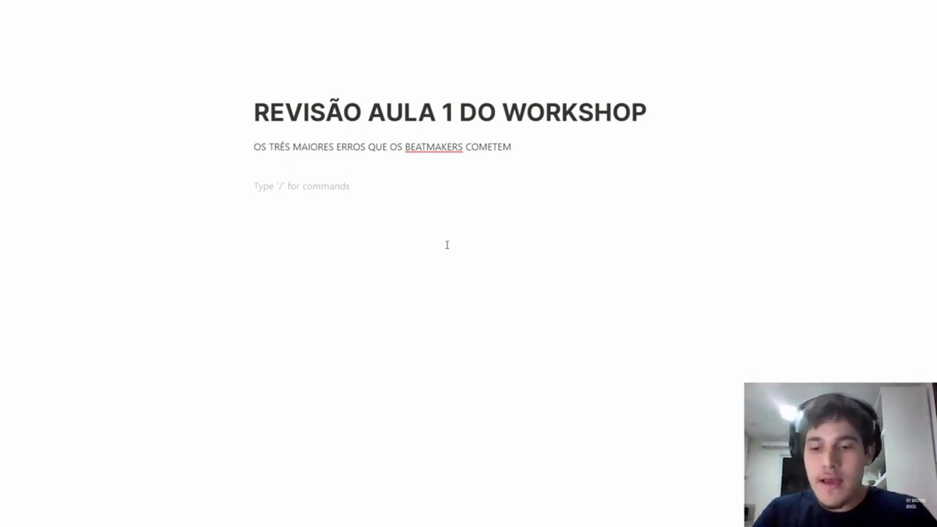
Step: Finish the line 'ACHAR QUE TEM QUE SER UM MESTRE EM TEORIA MUSICAL...' and format it as Heading 3 (Ctrl+Alt+3)
{"action": "type", "text": "AR QUE TEM QUE"}
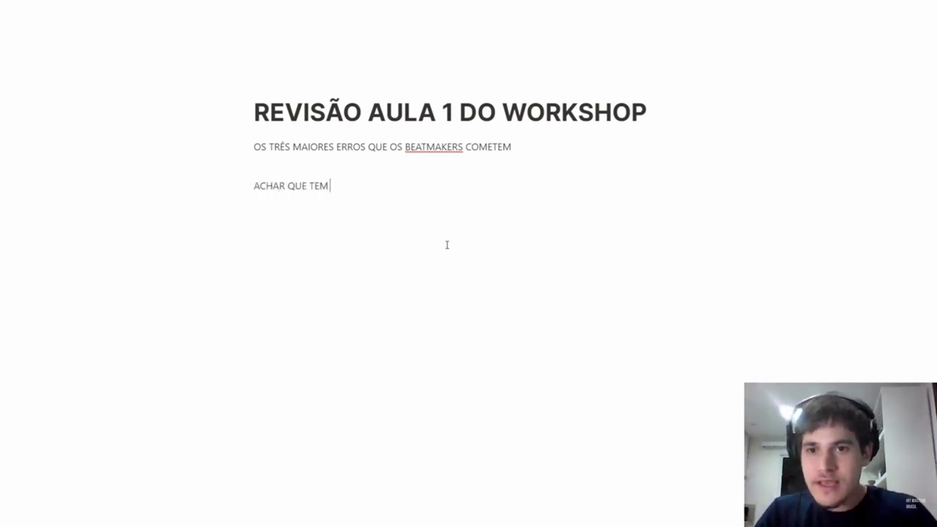
{"action": "type", "text": " SER UM MESTRE EM"}
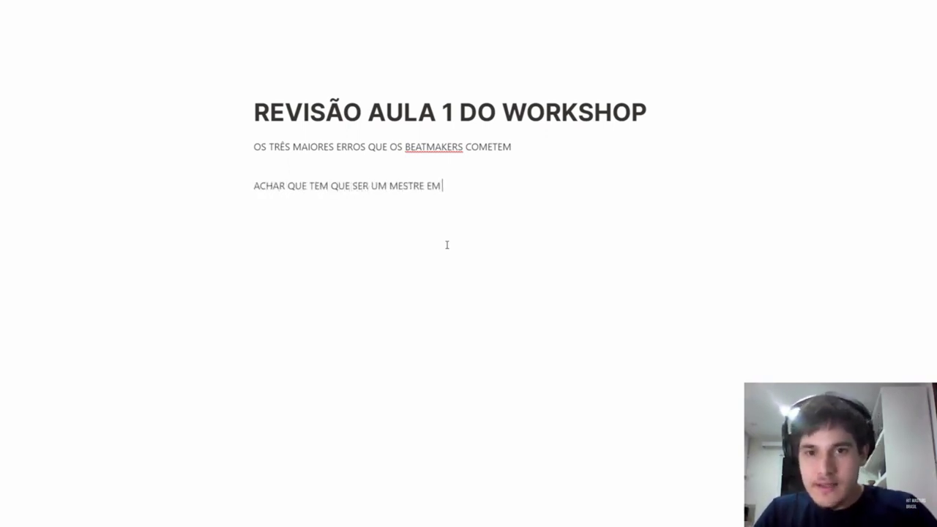
{"action": "type", "text": " TEORIA MUSICAL PRA FA"}
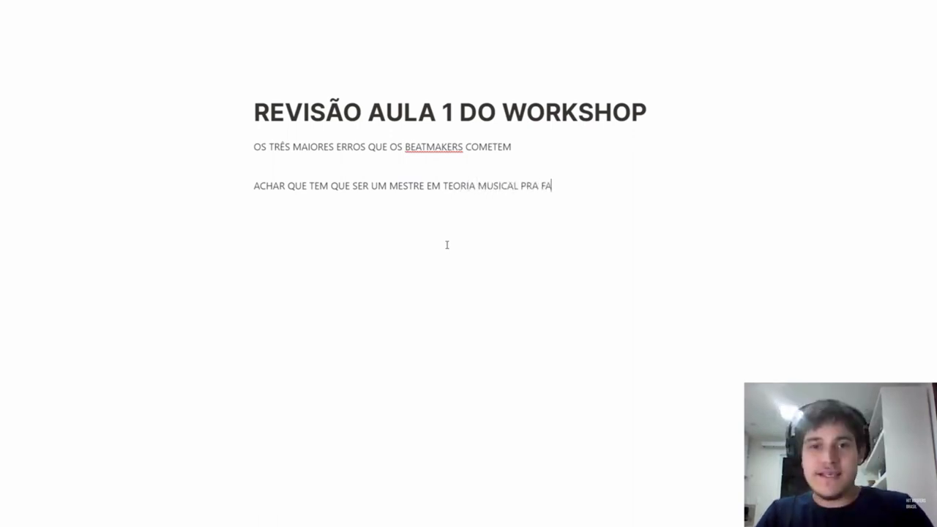
{"action": "type", "text": "ZER BEATS PROFISSIONAIS"}
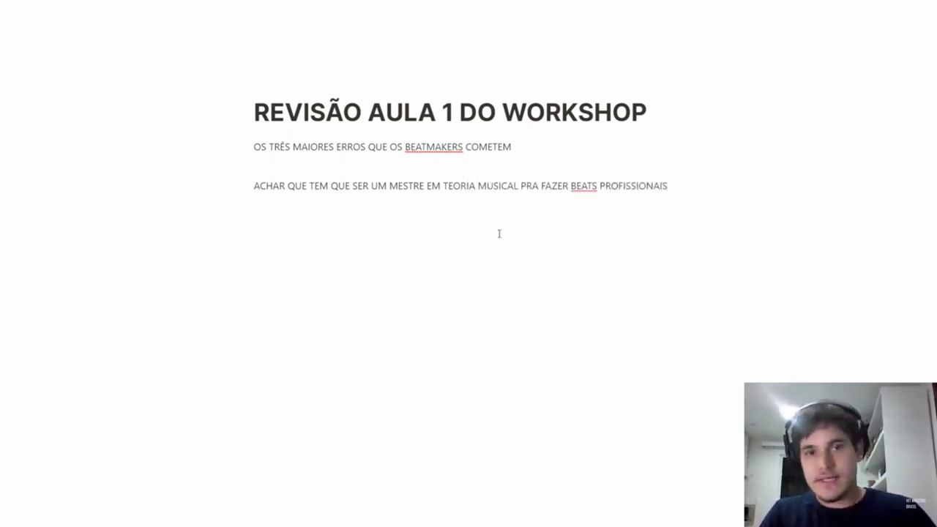
{"action": "mouse_move", "coordinate": [499, 234]}
{"action": "left_mouse_down"}
{"action": "mouse_move", "coordinate": [234, 186]}
{"action": "mouse_move", "coordinate": [679, 180]}
{"action": "left_mouse_up"}
{"action": "left_click", "coordinate": [261, 185]}
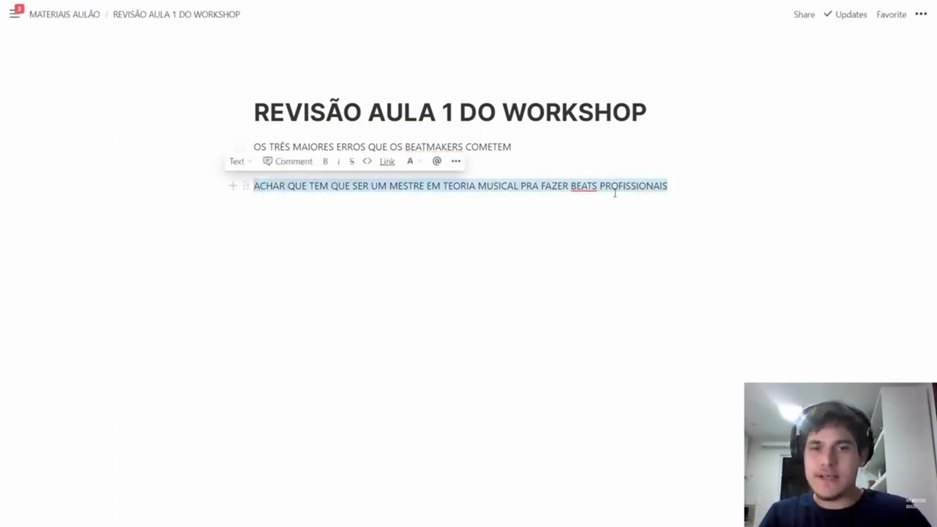
{"action": "key", "text": "ctrl+alt+3"}
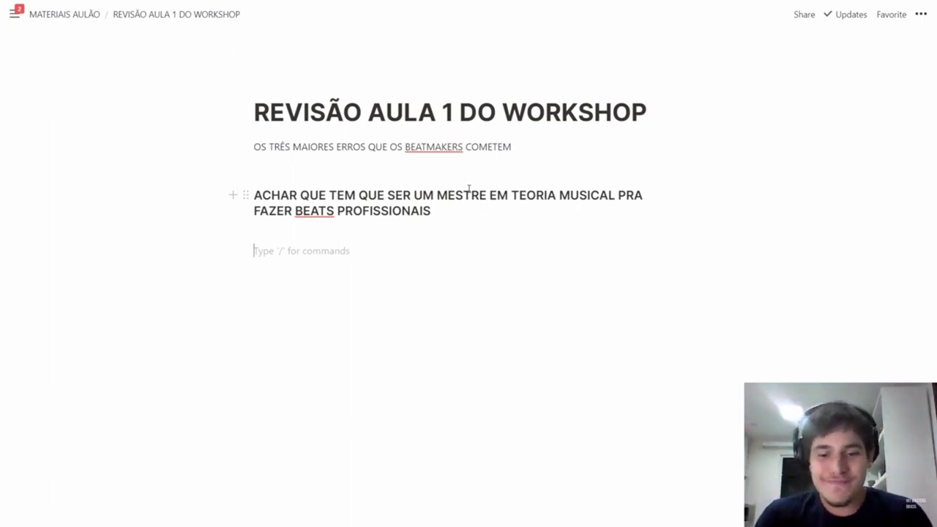
Step: Add the paragraph 'SEMPRE QUE EU TENTAVA FAZER UMA MELODIA...' and paste the frustration paragraph below it
{"action": "type", "text": "SEMPRE QUE EU TENTAVA"}
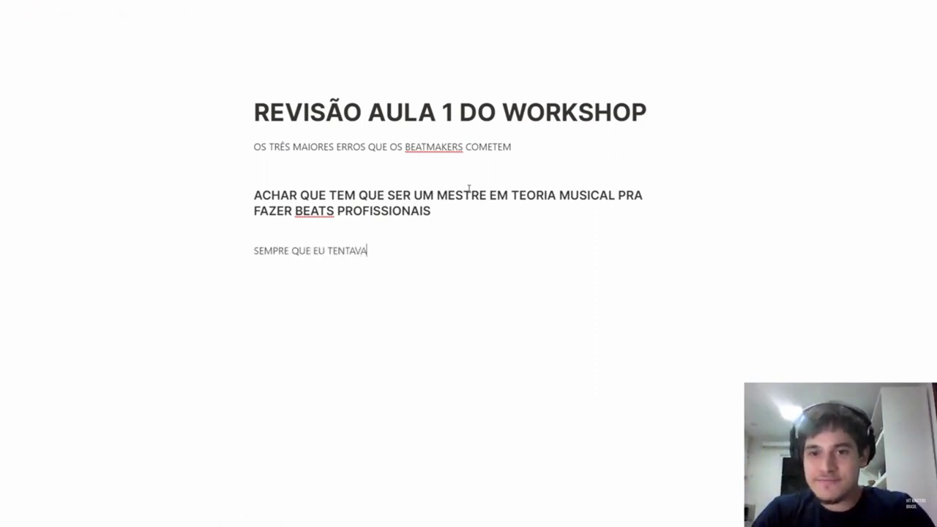
{"action": "type", "text": " FAZER UMA MELODIA, EU ME"}
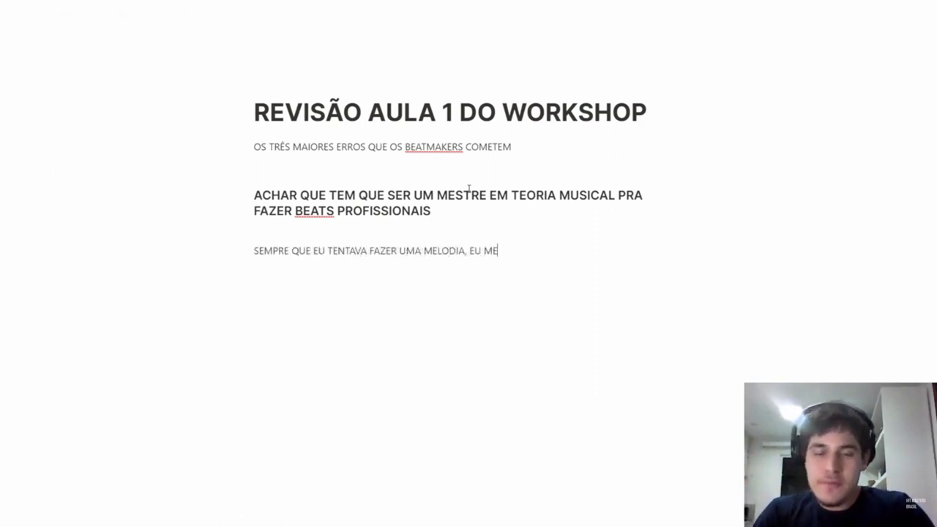
{"action": "type", "text": " DAVA CONTA QUE FICA"}
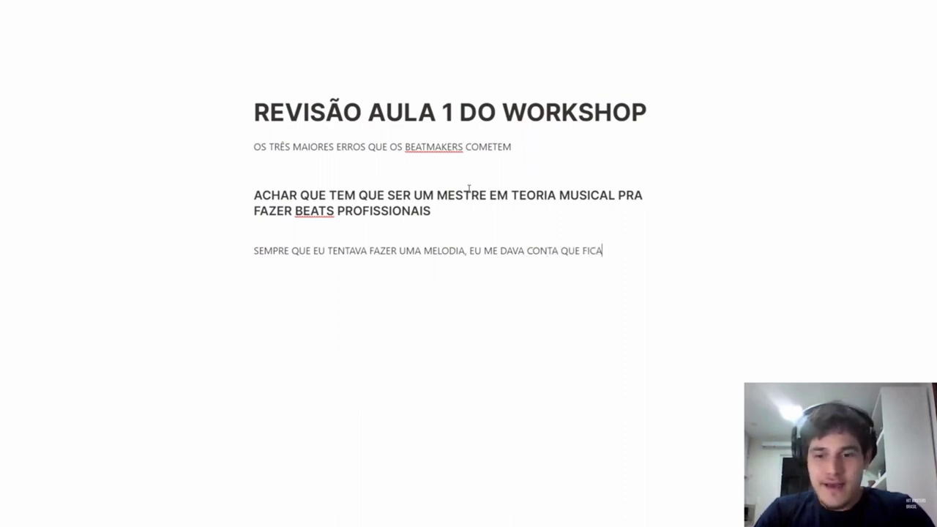
{"action": "type", "text": "VA UMA BOSTA"}
{"action": "key", "text": "Return"}
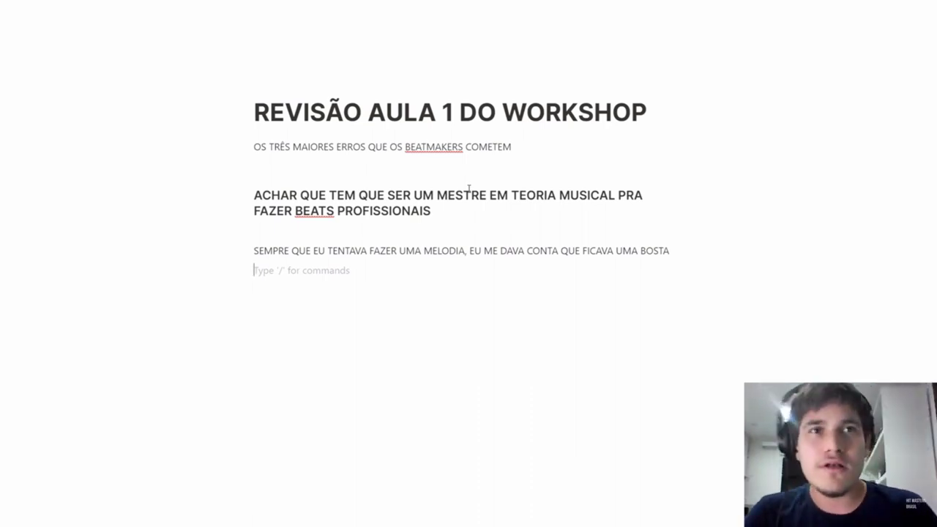
{"action": "type", "text": "EU ME DECEPCIONAVA, TENTAVA E SEMPRE ME FRUSTRAVA COM O DESEMPENHO QUE EU TINHA NA HORA DE CRIAR MINHAS PRÓPRIAS MELODIA"}
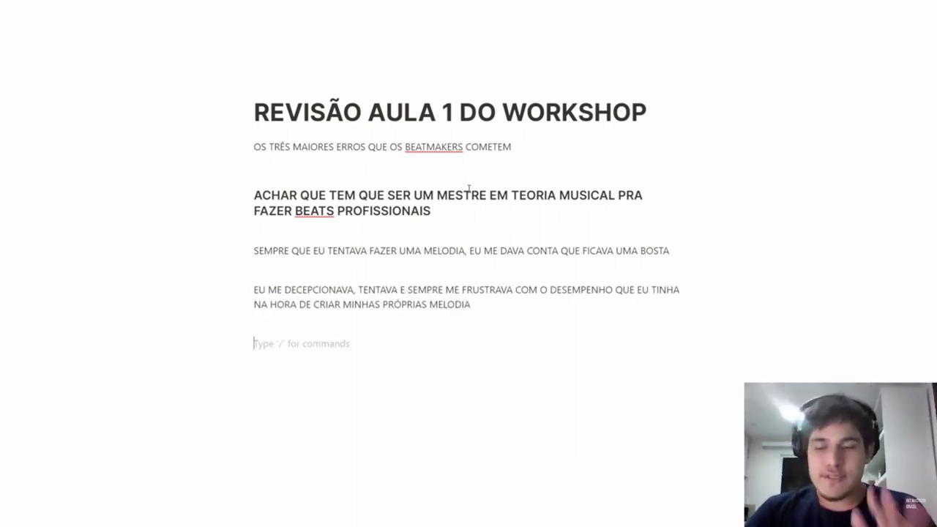
Step: Add 'QUAL FOI A SOLUÇÃO QUE EU TINHA PRA RESOLVER ESSE PROBLEMA?' as a Heading 3, then start a new block
{"action": "type", "text": "QUAL FOI A SOLUÇÃO QUE EU TINHA"}
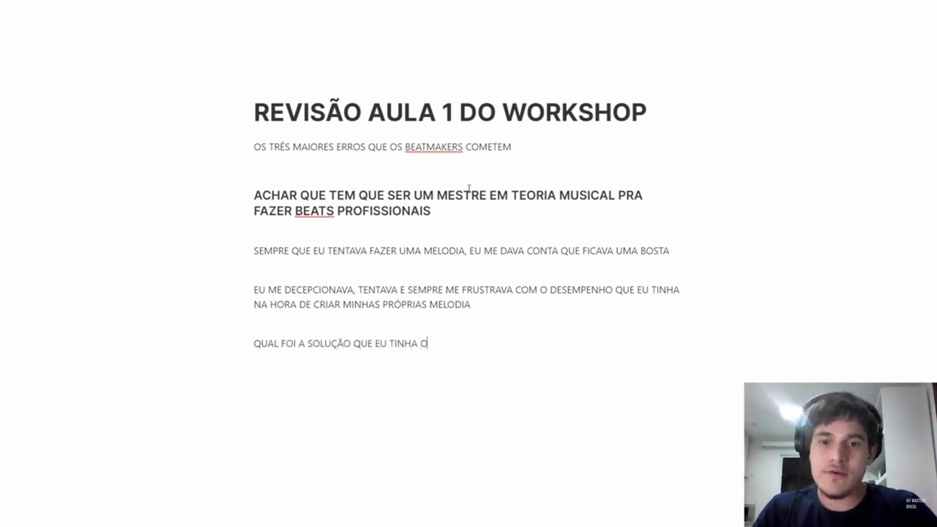
{"action": "type", "text": " PRA RESOLVER ESSE PROBLEMA?"}
{"action": "triple_click", "coordinate": [364, 342]}
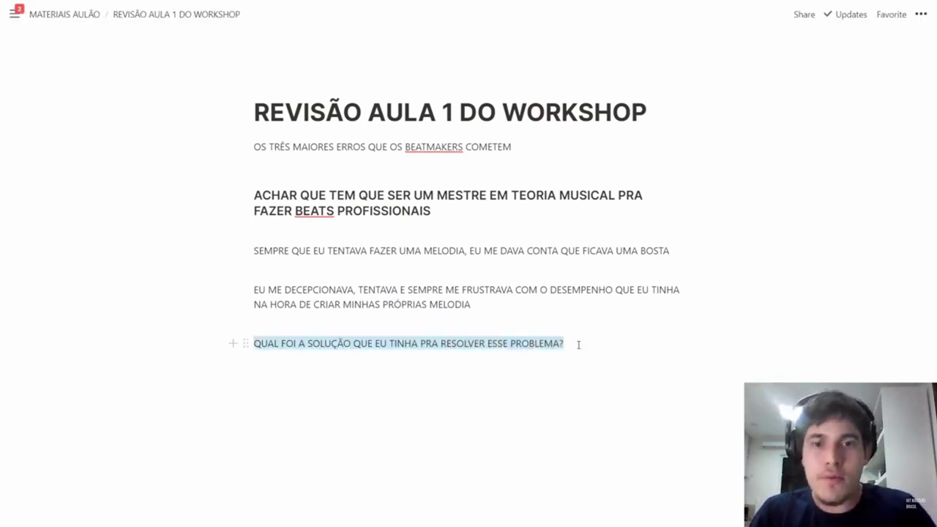
{"action": "left_click", "coordinate": [236, 318]}
{"action": "left_click", "coordinate": [220, 156]}
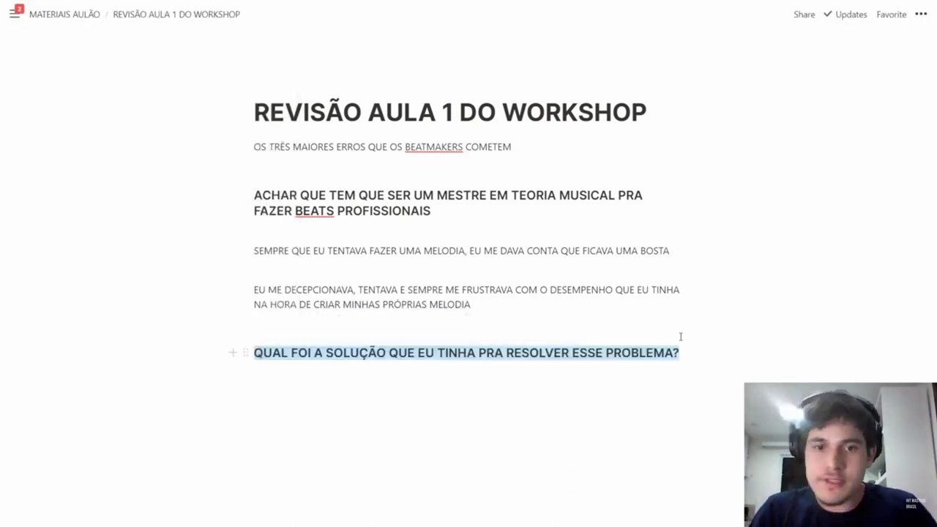
{"action": "left_click", "coordinate": [696, 348]}
{"action": "key", "text": "Return"}
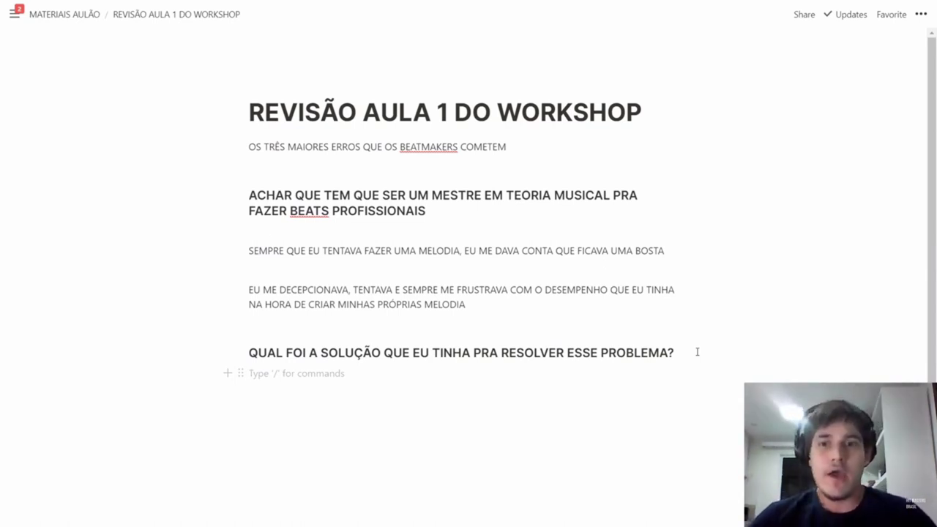
Step: Type the lines '1 - USAR LOOPS/SAMPLES DA INTERNET PRONTOS' and '2 - APRENDER TEORIA MUSICAL' under the heading
{"action": "key", "text": "Return"}
{"action": "type", "text": "1 - "}
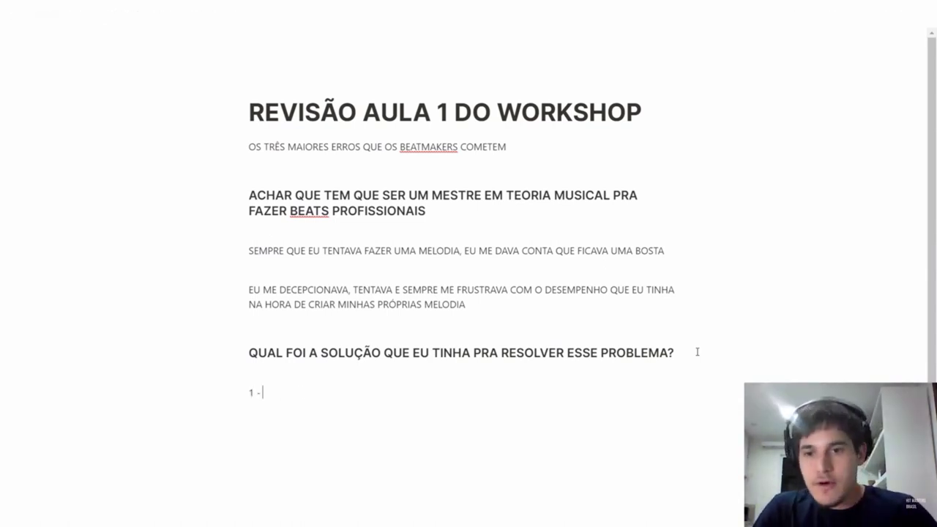
{"action": "type", "text": "USAR LOOPS"}
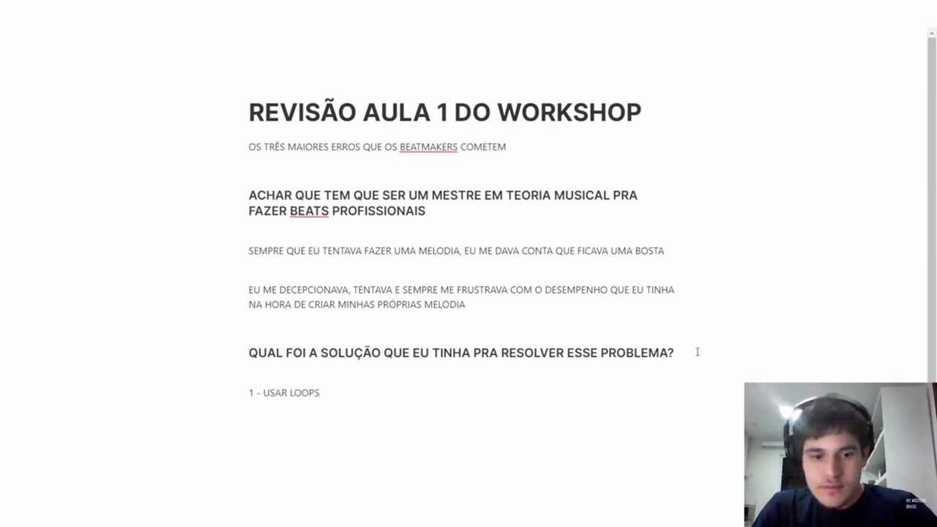
{"action": "type", "text": "/SAMPLES DA INTER"}
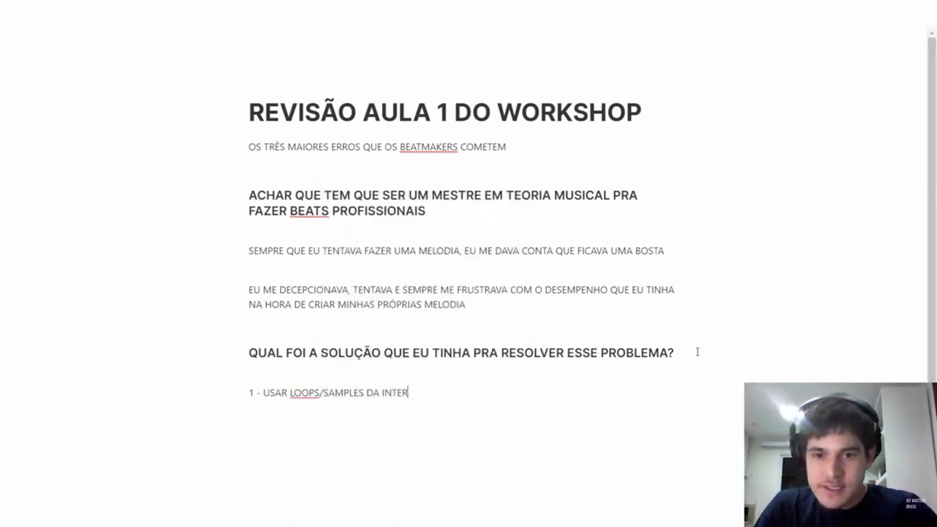
{"action": "type", "text": "NET PRONTOS"}
{"action": "key", "text": "Return"}
{"action": "type", "text": "2 -"}
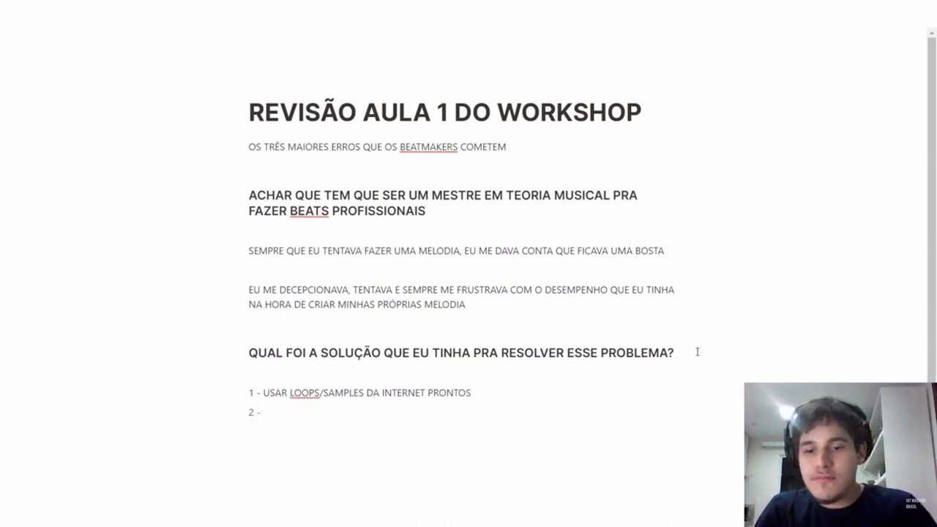
{"action": "type", "text": " APRENDER TEORIA MUSICAL"}
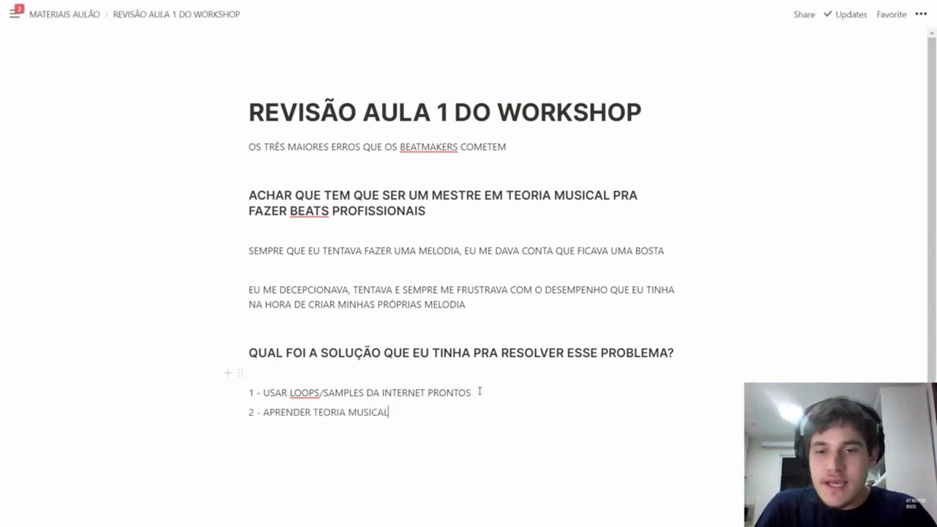
{"action": "left_click_drag", "start_coordinate": [477, 392], "coordinate": [233, 392]}
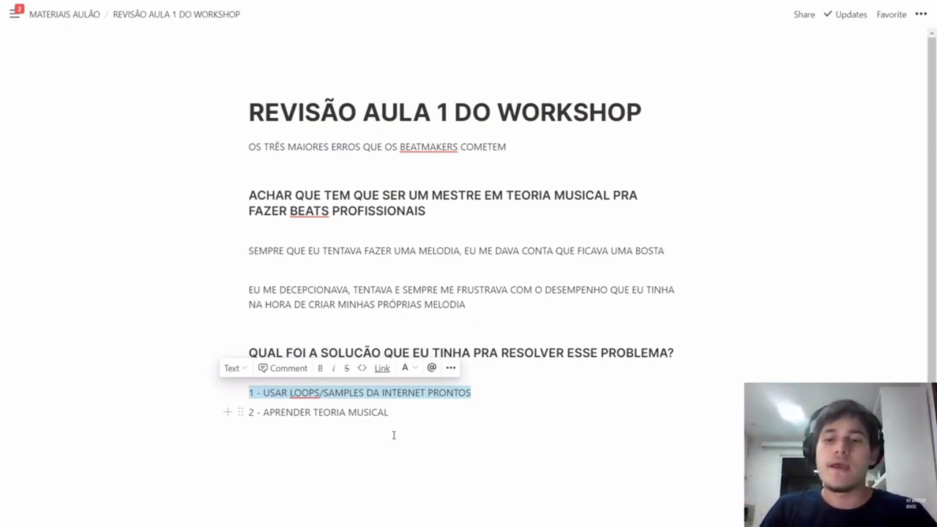
{"action": "left_click_drag", "start_coordinate": [393, 411], "coordinate": [238, 413]}
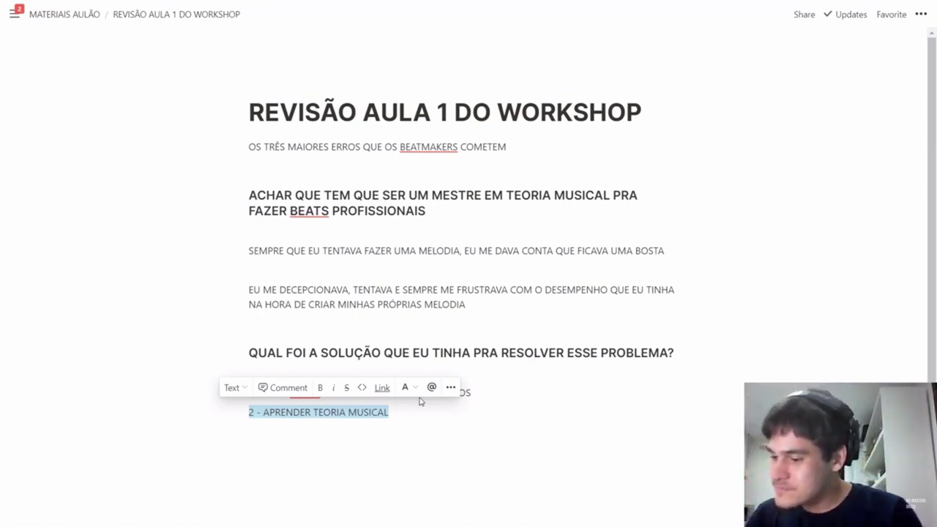
{"action": "left_click", "coordinate": [417, 419]}
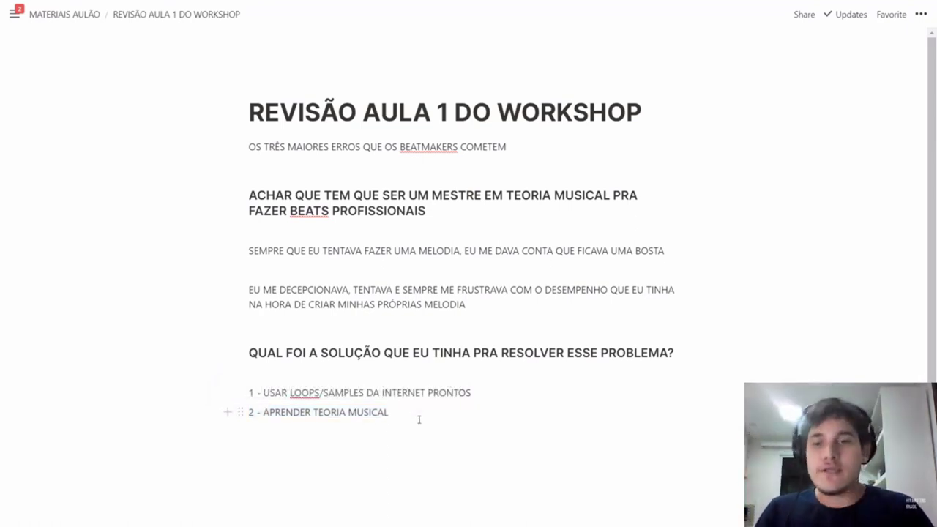
Step: Add 'EU DECIDI QUE EU TINHA QUE APRENDER A TEORIA MUSICAL' as a Heading 3
{"action": "key", "text": "Return"}
{"action": "key", "text": "Return"}
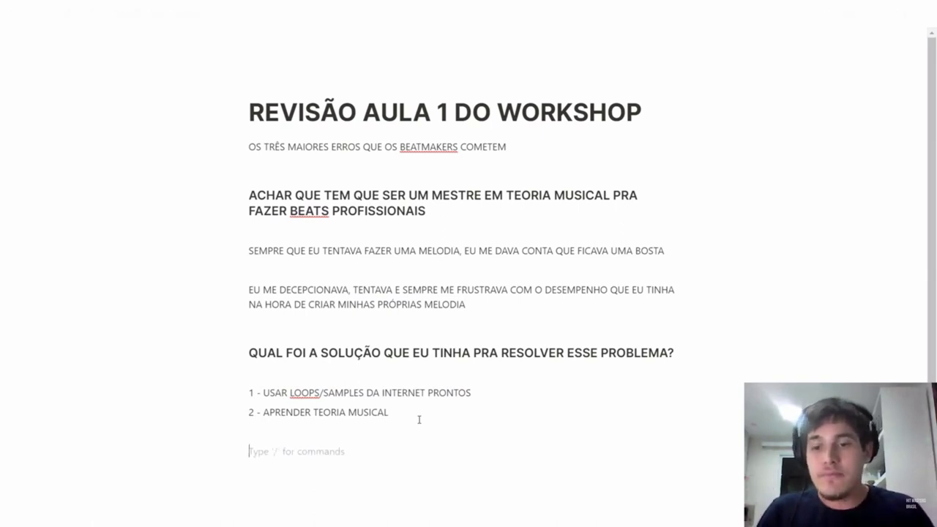
{"action": "type", "text": "EU DE"}
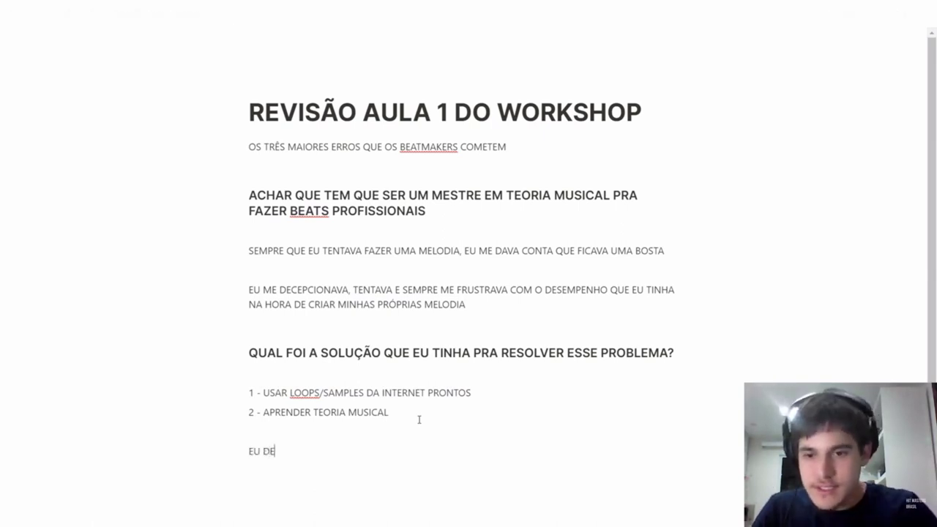
{"action": "type", "text": "CIDI QUE EU TINHA QUE AP"}
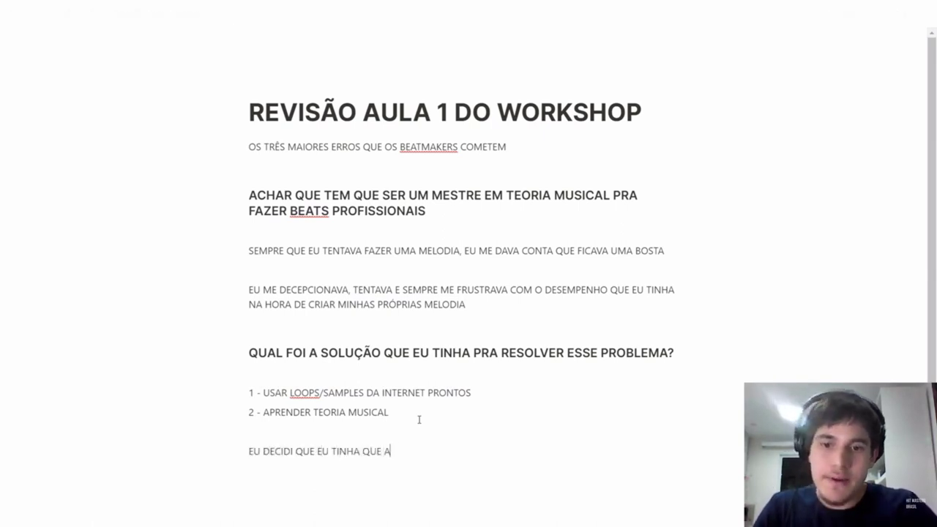
{"action": "type", "text": "RENDER A TEORIA"}
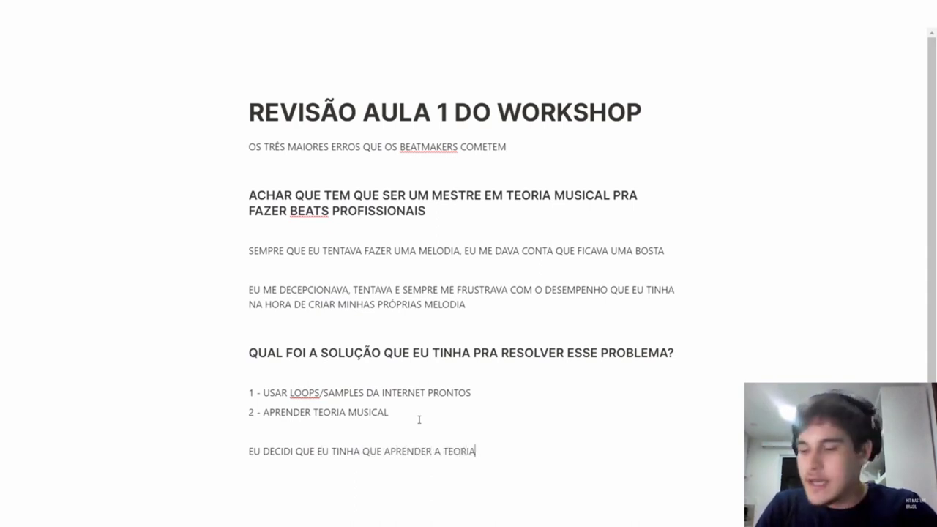
{"action": "type", "text": " MUSICAL"}
{"action": "key", "text": "Escape"}
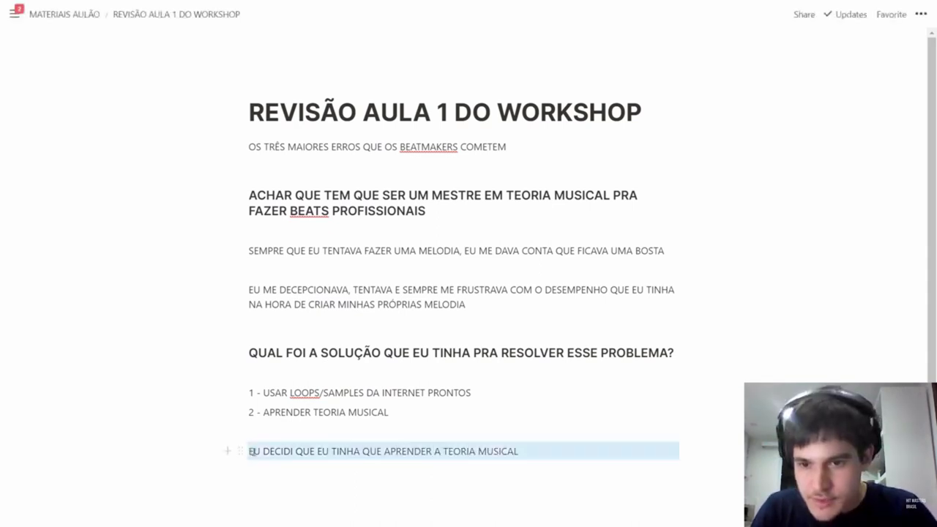
{"action": "left_click_drag", "start_coordinate": [249, 452], "coordinate": [519, 451]}
{"action": "left_click", "coordinate": [238, 427]}
{"action": "left_click", "coordinate": [232, 265]}
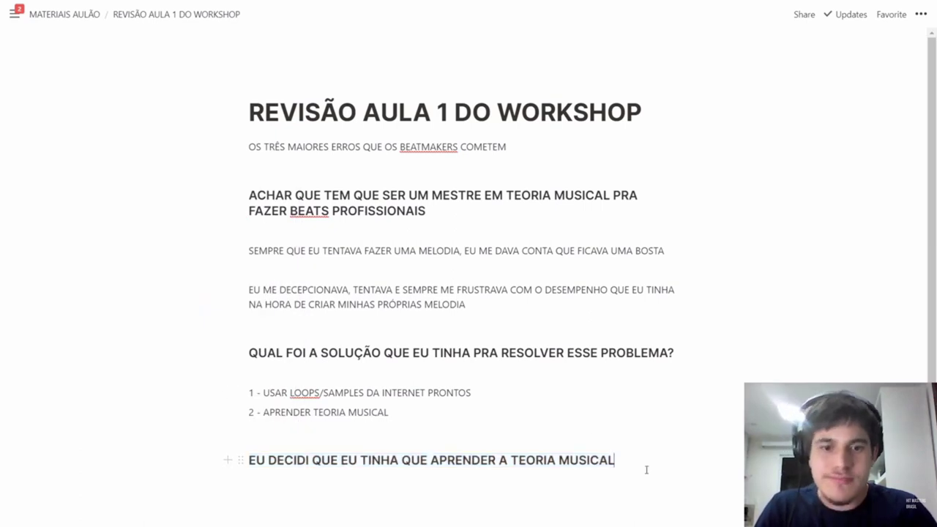
Step: Write two paragraphs about YouTube theory videos being a flood of complex, confusing information
{"action": "key", "text": "Return"}
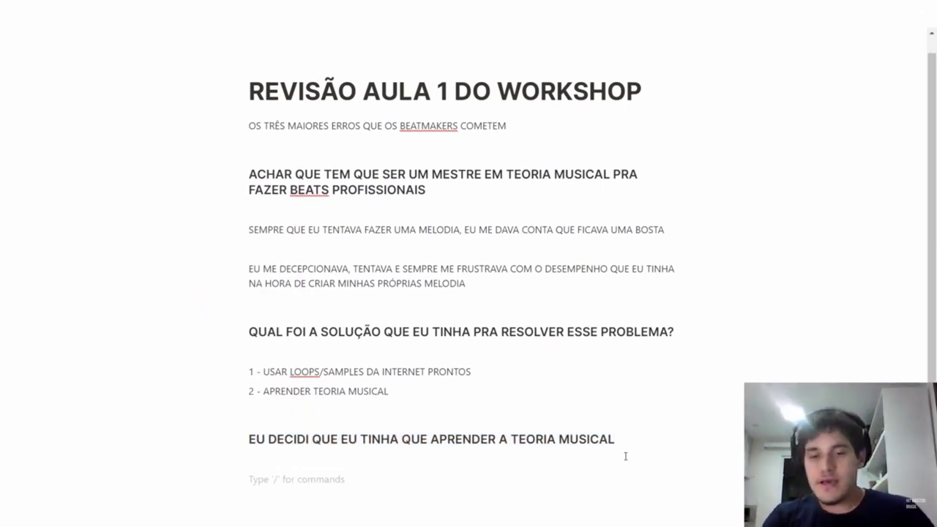
{"action": "type", "text": "EU IA PRO YOUTUBE, ASSIS"}
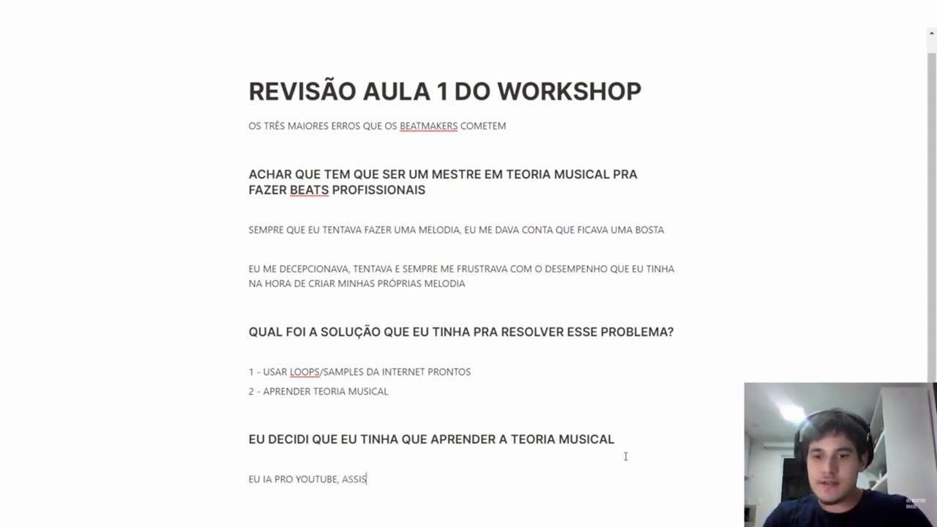
{"action": "type", "text": "TIA UM MONTE DE V"}
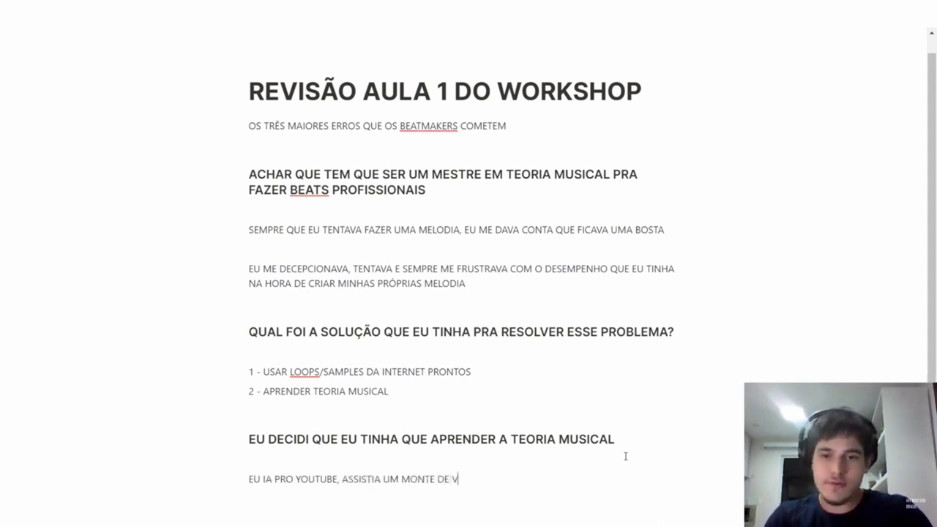
{"action": "type", "text": "IDEO F"}
{"action": "type", "text": "QUE PRA MIM NAO FALAVA NADA"}
{"action": "key", "text": "Return"}
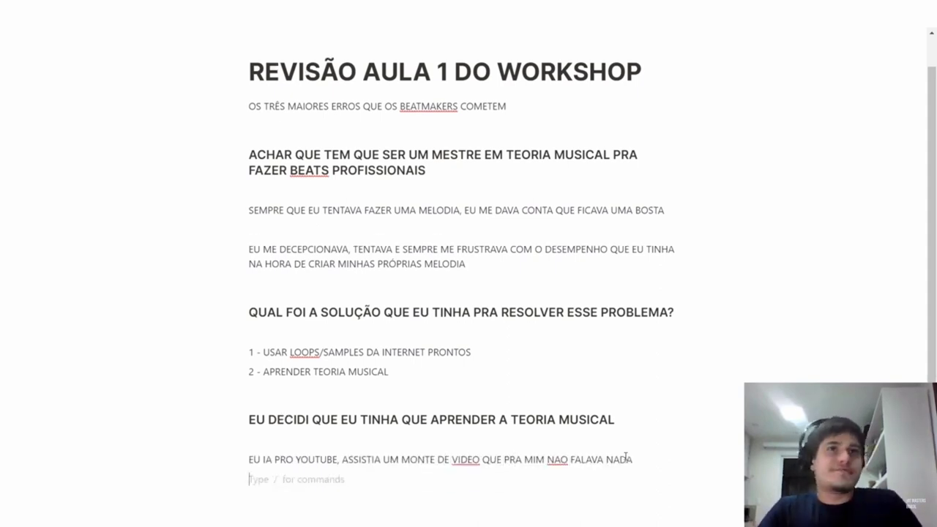
{"action": "type", "text": "UMA E"}
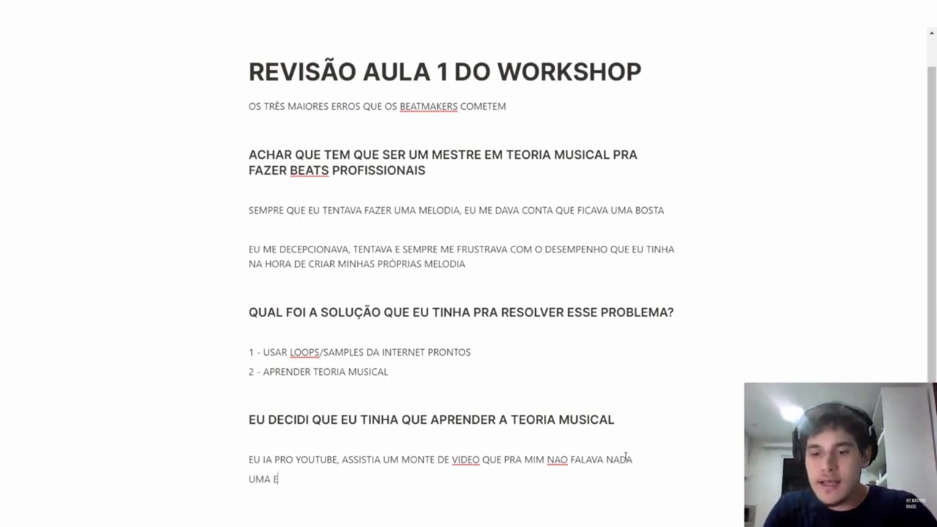
{"action": "type", "text": "NXURRADA DE INFORMAÇÕES COMPLE"}
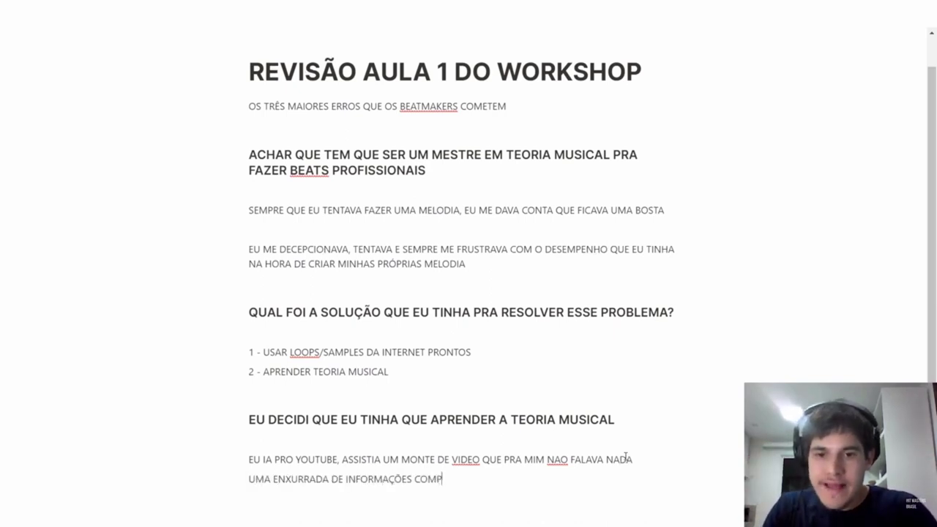
{"action": "type", "text": "XAS, QUE NÃO"}
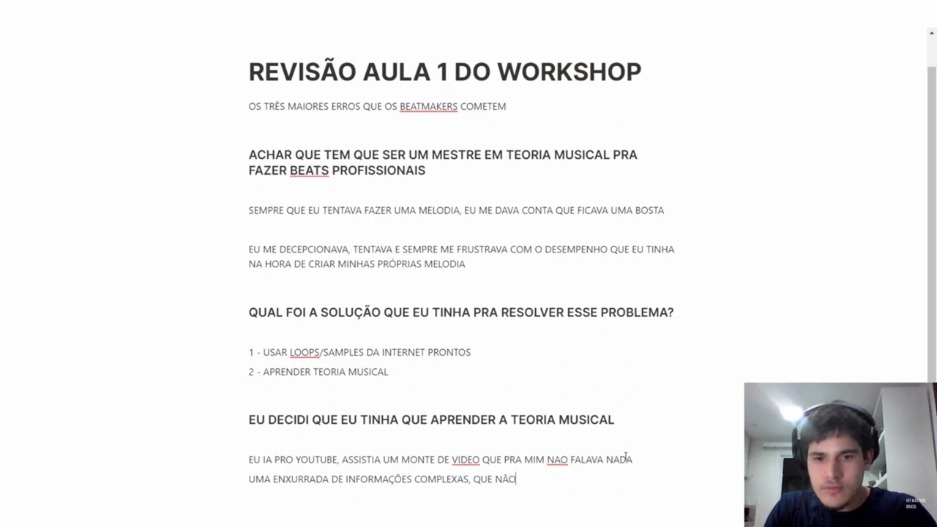
{"action": "type", "text": " ME FACILITAVAM O ENTENDIMENTO"}
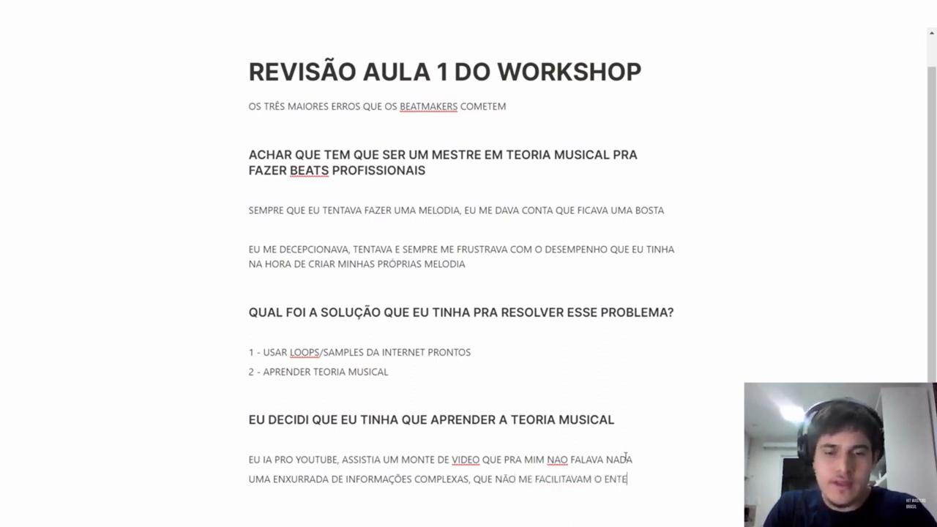
{"action": "type", "text": " E ME DEIXAVAM CAD"}
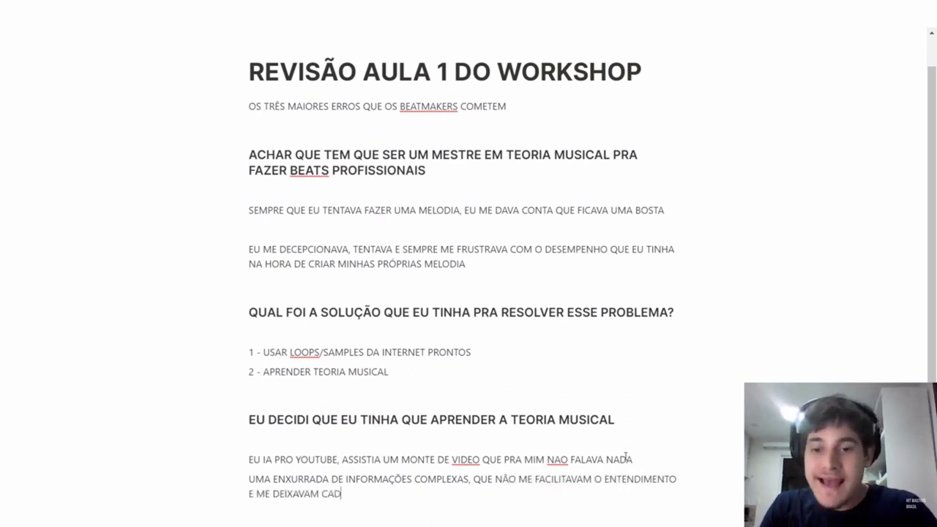
{"action": "type", "text": "A VEZ MAIS CONFU"}
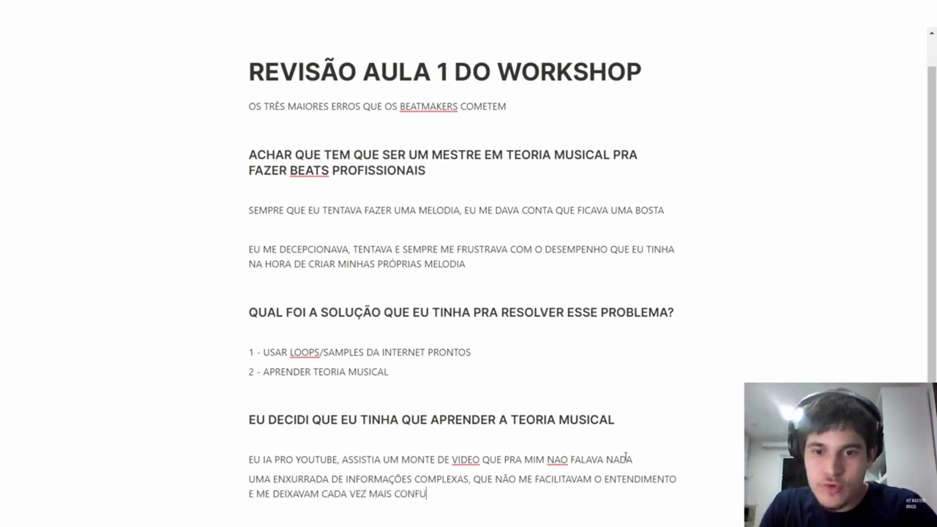
{"action": "type", "text": "SO"}
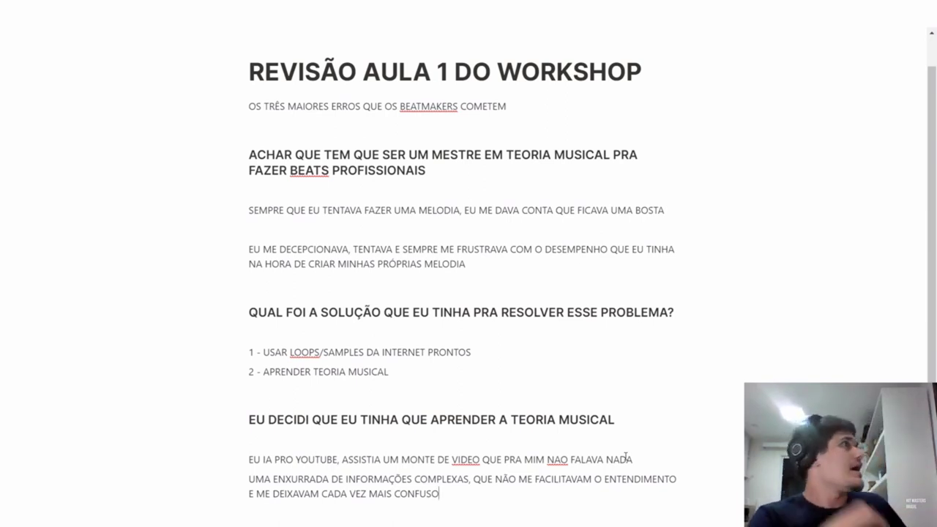
Step: Write the paragraph 'O QUE EU ENTENDIA EU TENTAVA APLICAR NA MINHA PRODUÇÃO...' ending with 'NÃO IA USAR NUNCA'
{"action": "key", "text": "Return"}
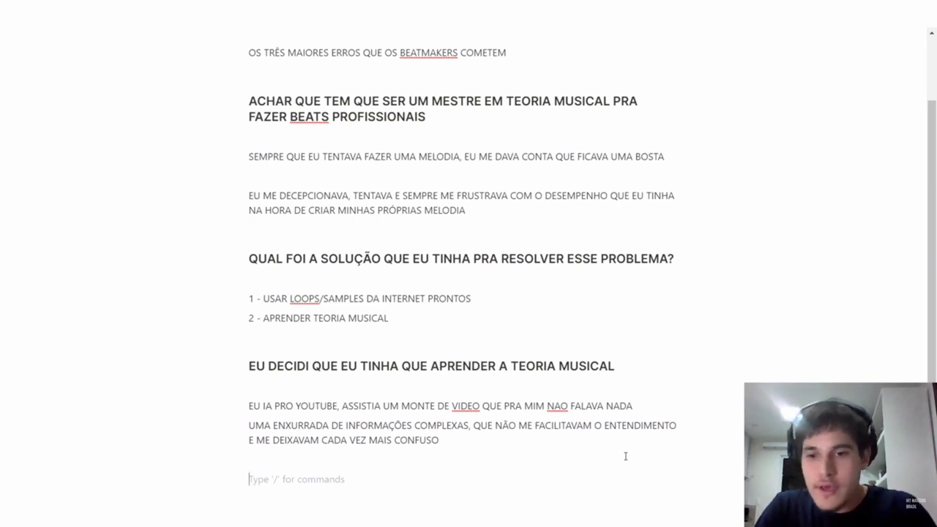
{"action": "type", "text": "O QUE EU ENTENDIA EU TENTAVA A"}
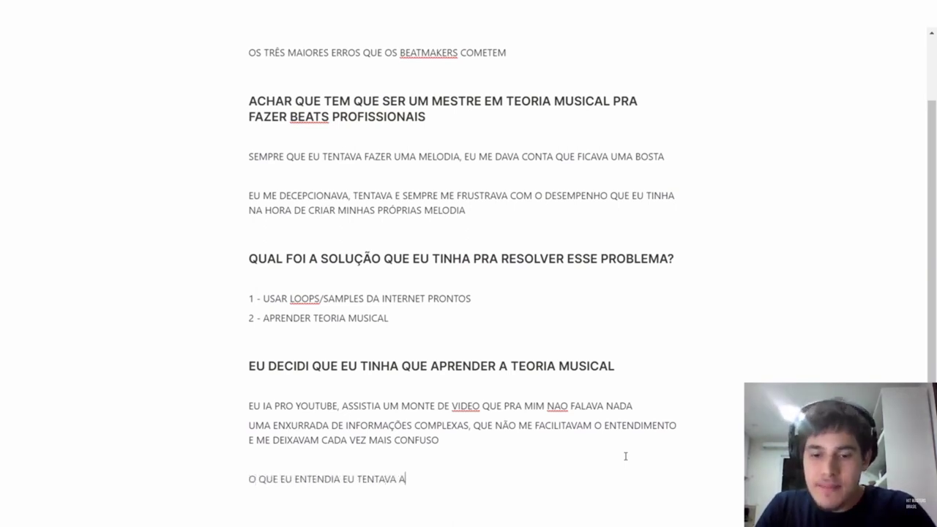
{"action": "type", "text": "PLICAR NA MINHA PROD"}
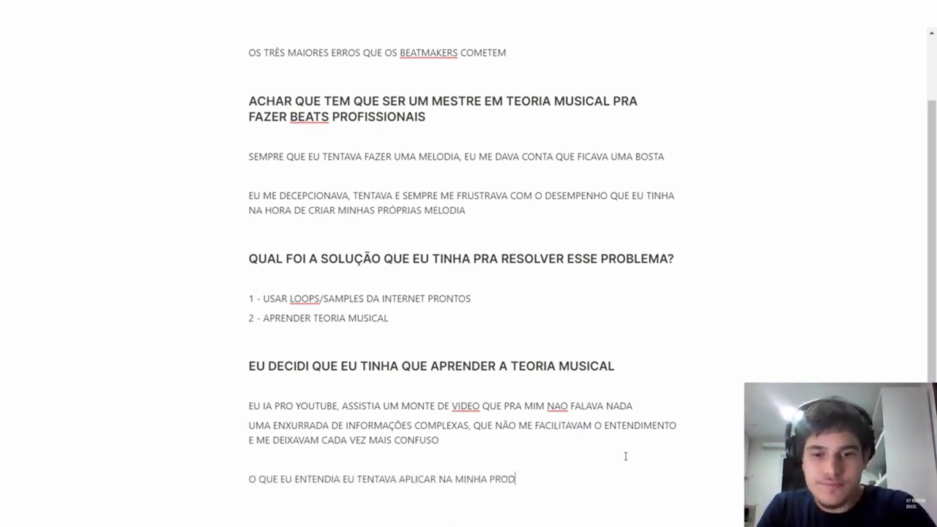
{"action": "type", "text": "UÇÃO, MAS SIMPLESMENTE EU ME"}
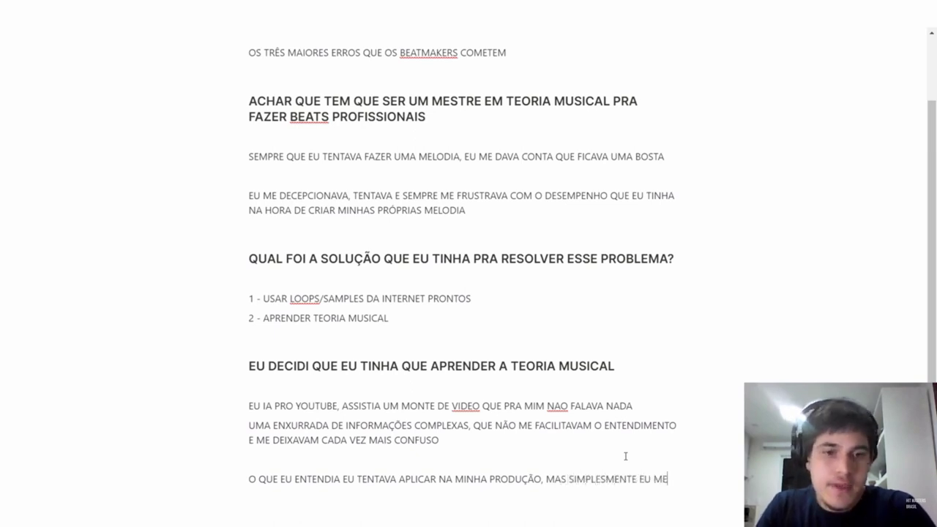
{"action": "type", "text": " DAVA CONTA QUE TINHA"}
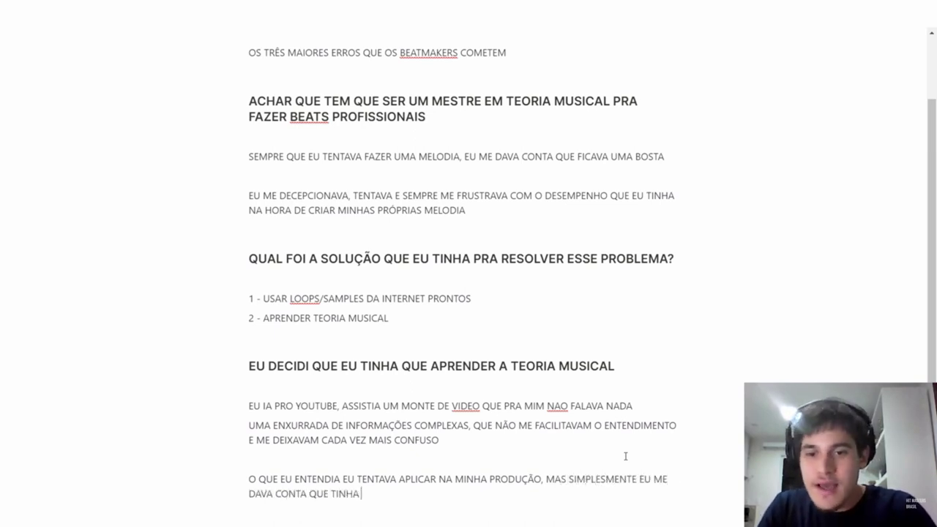
{"action": "type", "text": " APRENDIDO, NA MAIORIA "}
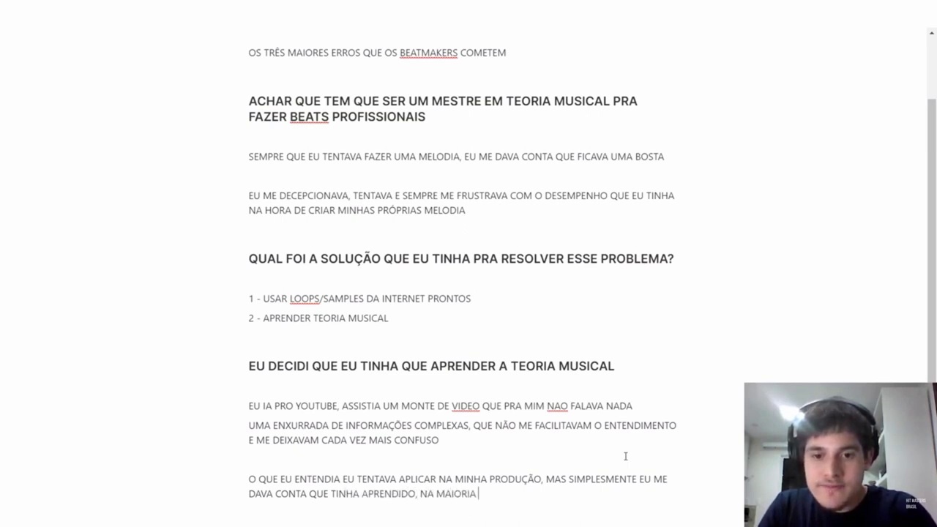
{"action": "type", "text": "DAS VEZES, UM MONTE DE"}
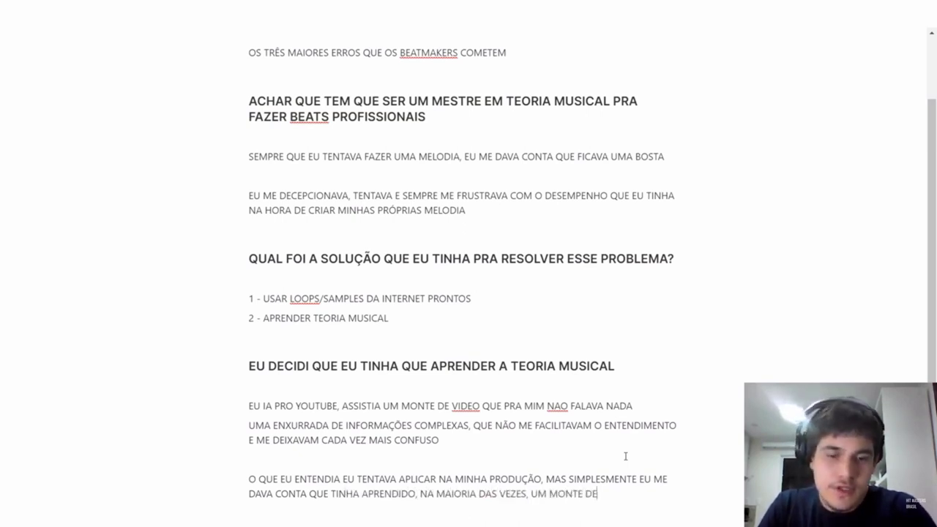
{"action": "type", "text": " COISA QUE EU N"}
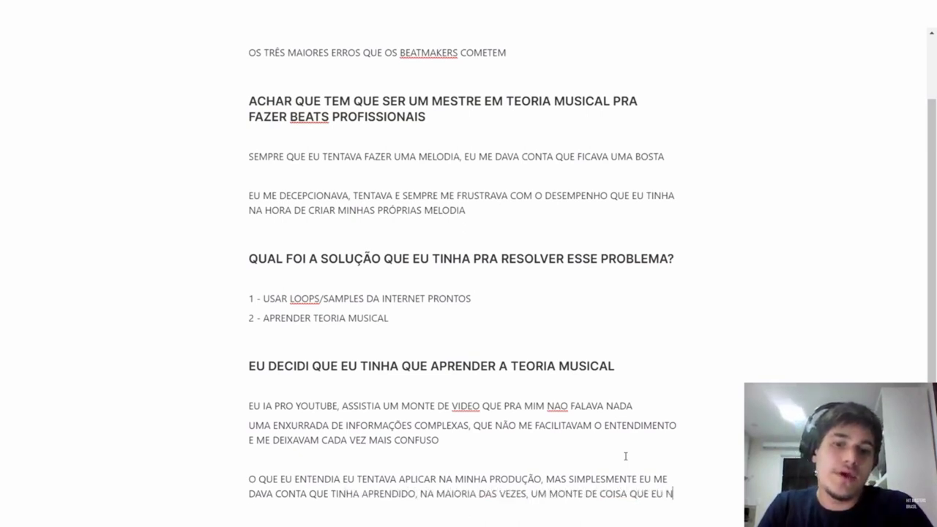
{"action": "type", "text": "ÃO IA USAR NUNCA"}
{"action": "scroll", "coordinate": [694, 353], "scroll_direction": "down", "scroll_amount": 1}
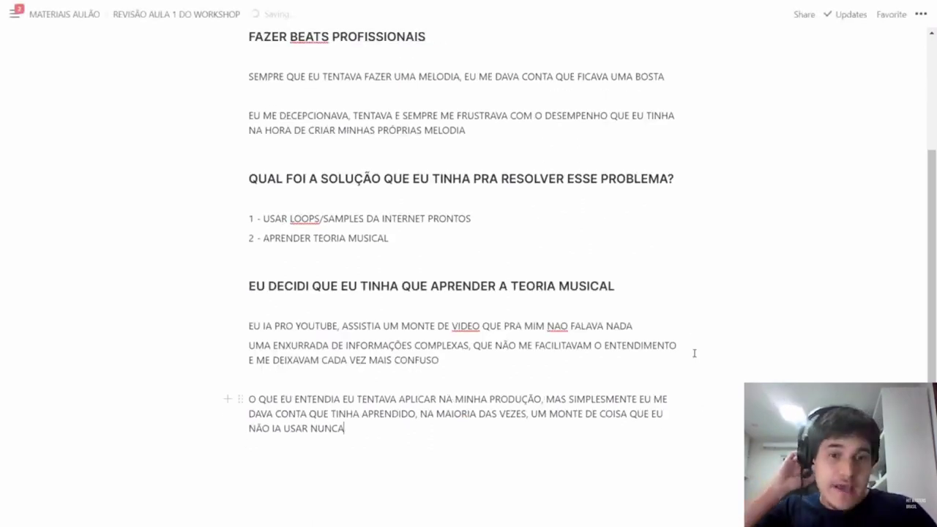
{"action": "scroll", "coordinate": [694, 352], "scroll_direction": "down", "scroll_amount": 1}
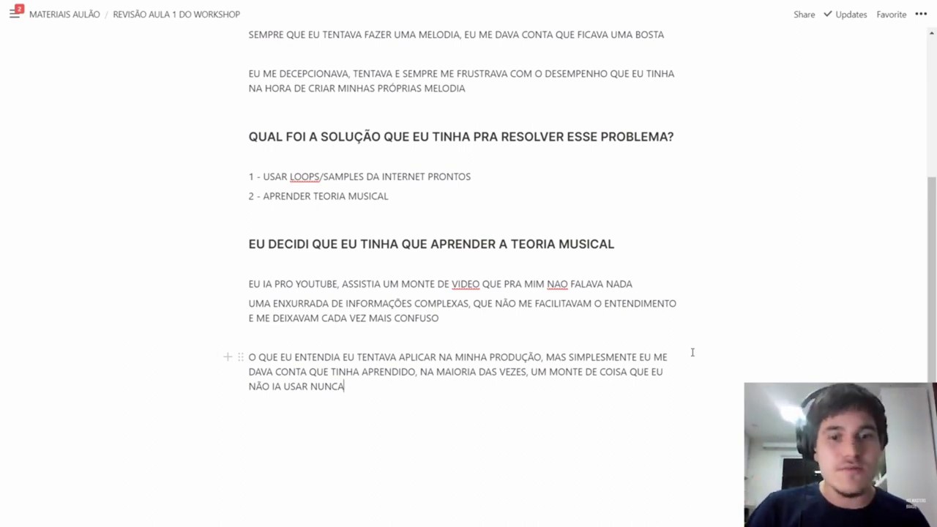
Step: After a blank line, write 'O QUE EU DESCOBRI, É QUE, ERAM APENAS ALGUMAS COISAS...' and start a new block
{"action": "key", "text": "Return"}
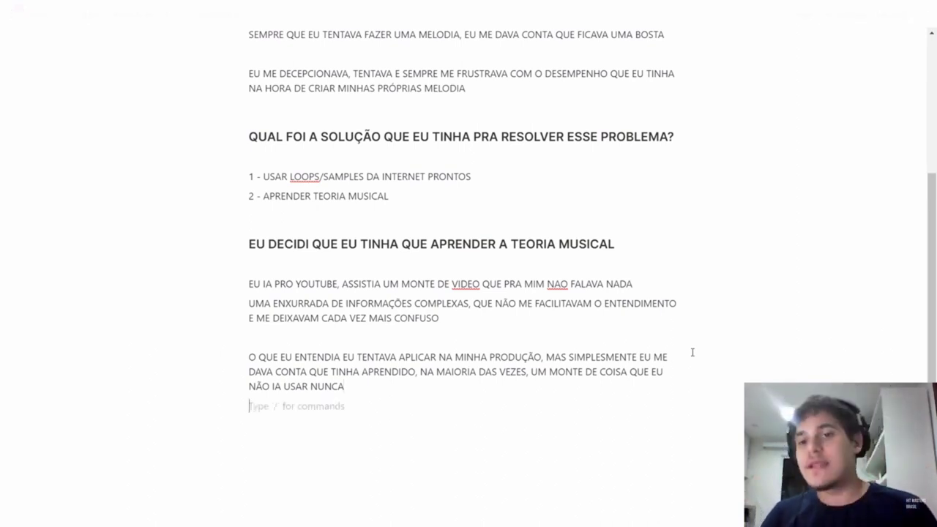
{"action": "key", "text": "Return"}
{"action": "type", "text": "O QUE EU DESCOBRI, É QUE"}
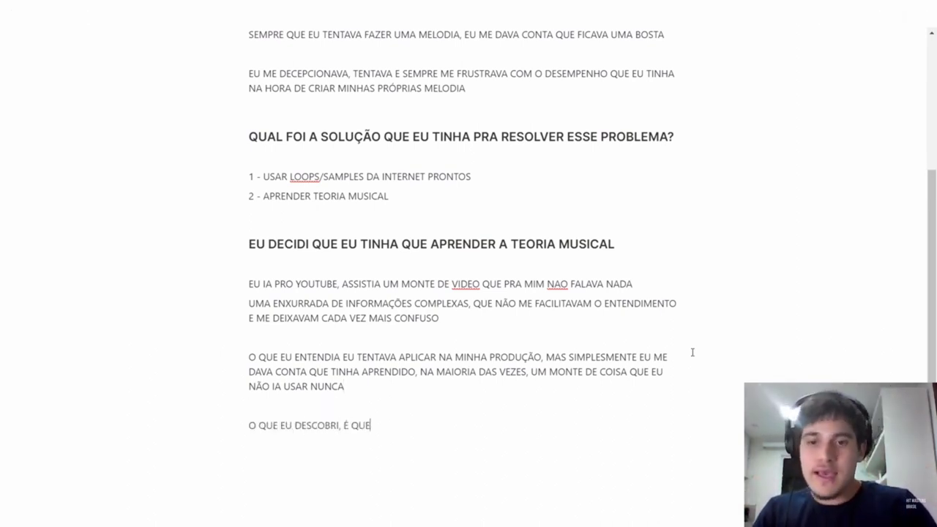
{"action": "type", "text": ", ERAM APENAS"}
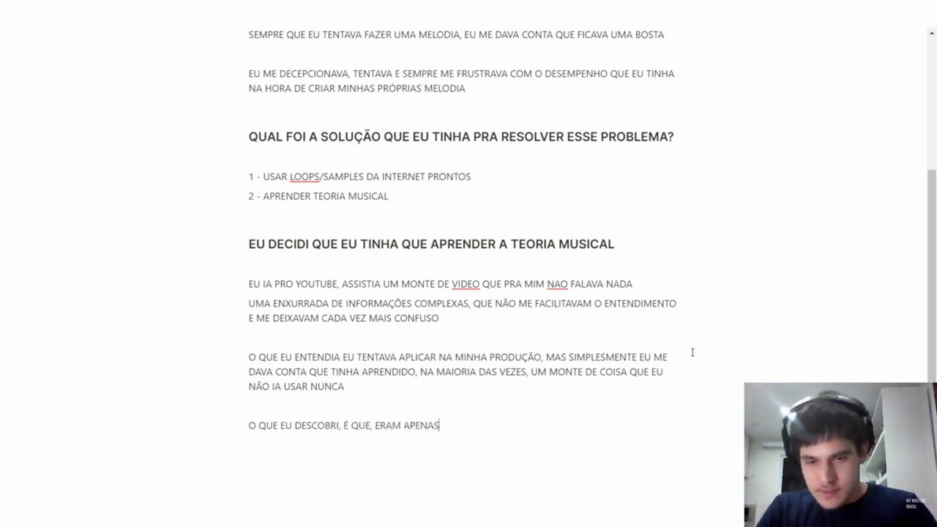
{"action": "type", "text": " ALGUMAS COISAS QEU"}
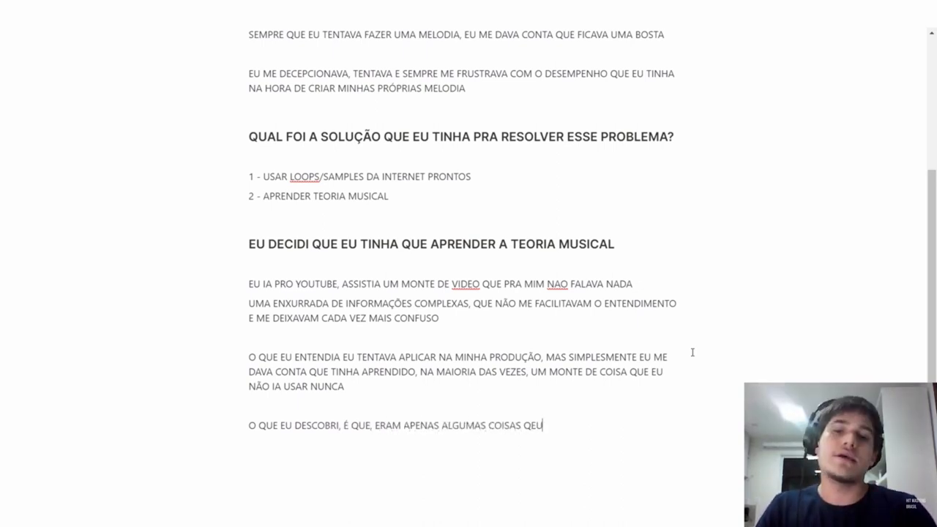
{"action": "key", "text": "BackSpace"}
{"action": "key", "text": "BackSpace"}
{"action": "type", "text": "UE EU PRECISAVA REAL"}
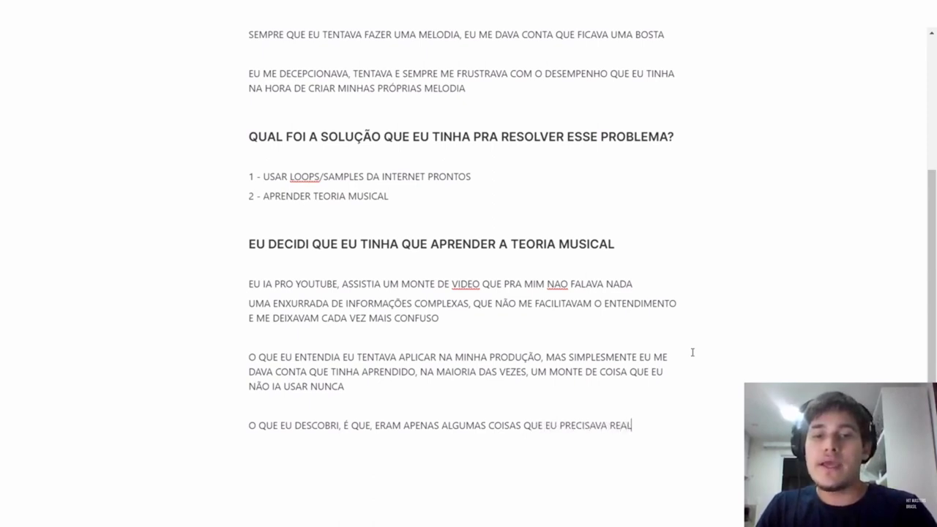
{"action": "type", "text": "MENTE APRENDER PRA CONS"}
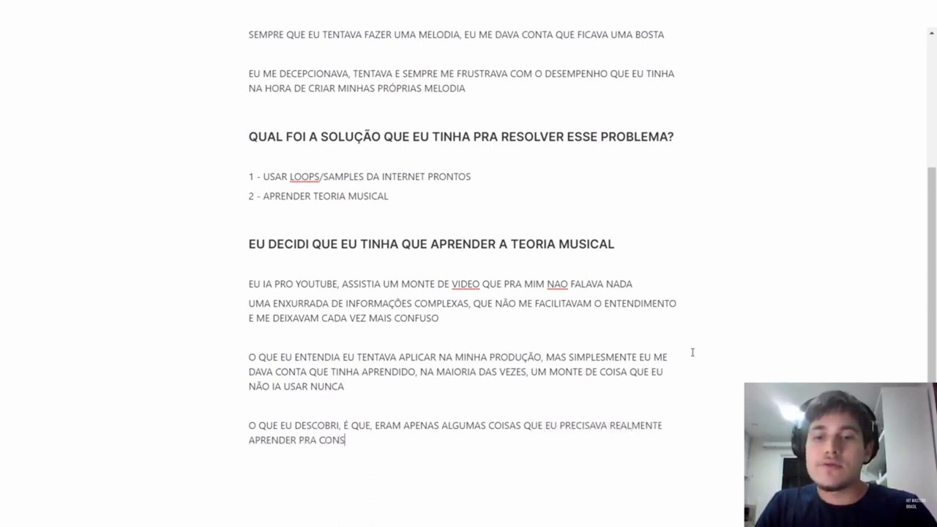
{"action": "type", "text": "ER OS MEUS"}
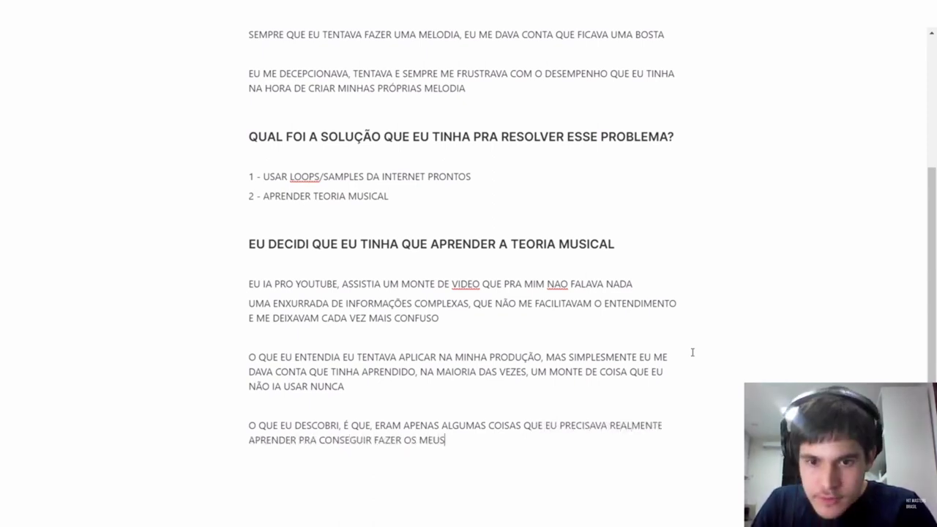
{"action": "type", "text": " BEATS E MELOD"}
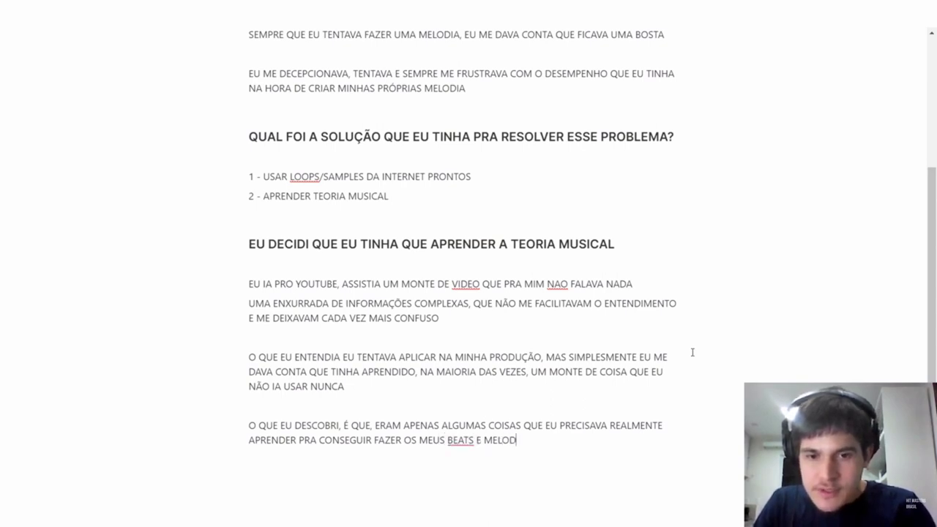
{"action": "type", "text": "IAS PROFISSIONAI"}
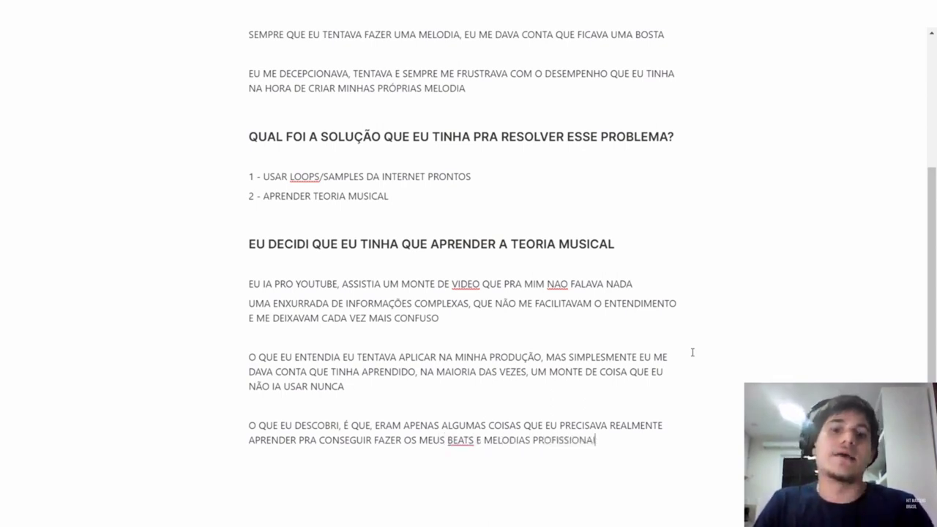
{"action": "type", "text": "S"}
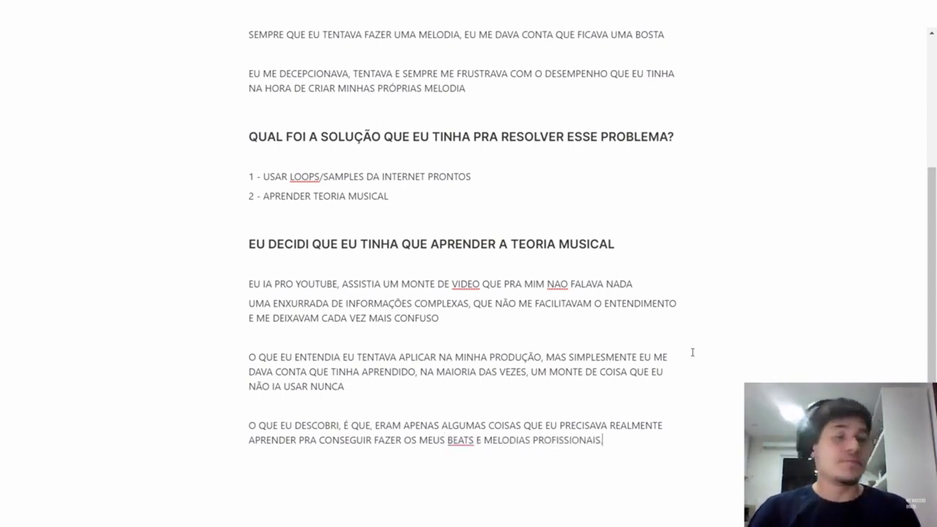
{"action": "type", "text": "."}
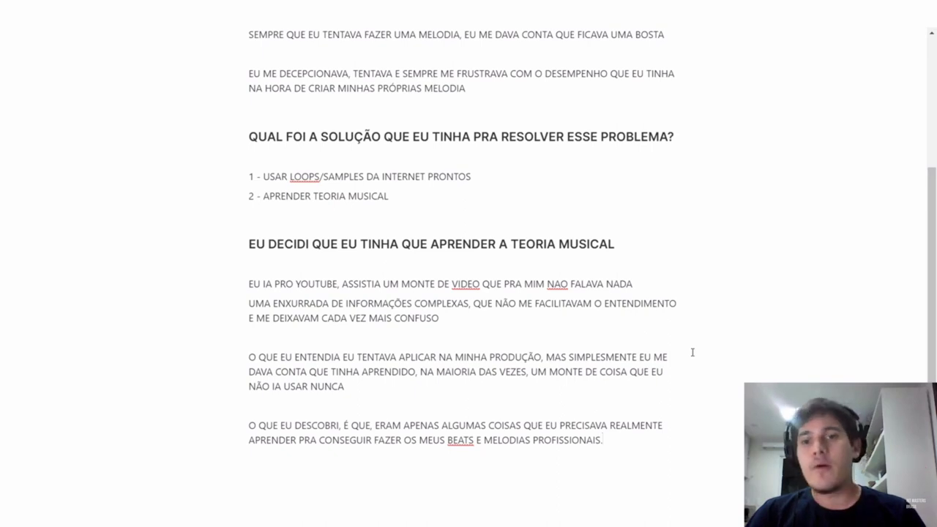
{"action": "key", "text": "Return"}
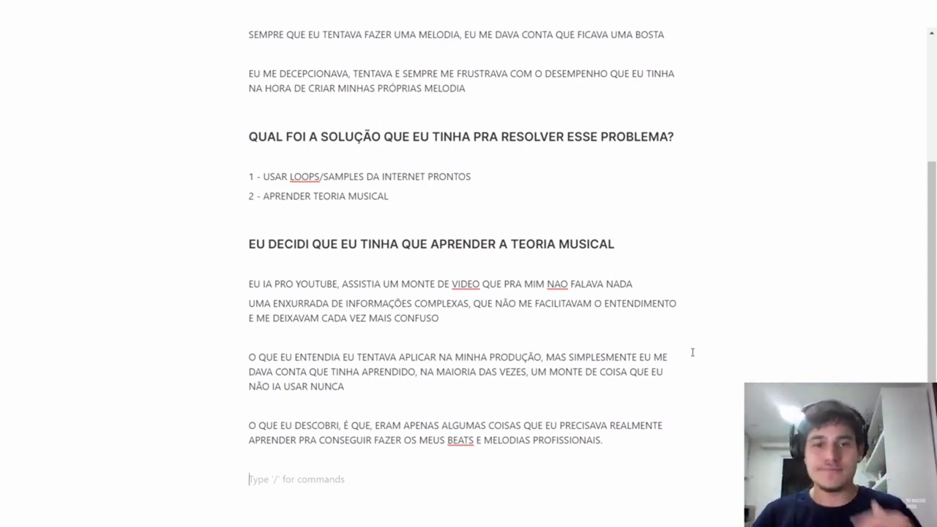
Step: Type 'NAO, VOCE NAO PRECISA APRENDER TUDO SOBRE TEORIA MUSICAL...' through 'AQUILO QUE VOCÊ REALMENTE VAI USAR', fixing a typo
{"action": "type", "text": "NAO"}
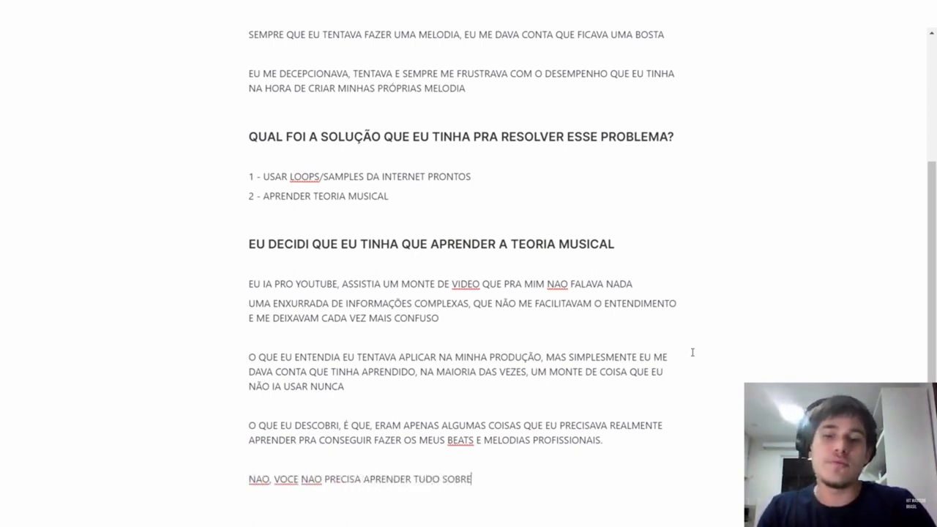
{"action": "type", "text": "USICAL PRA S"}
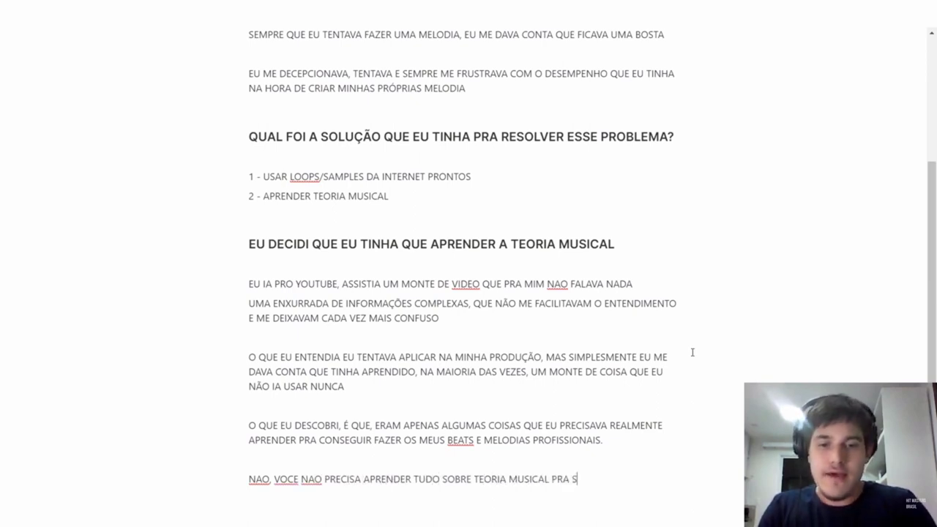
{"action": "key", "text": "BackSpace"}
{"action": "type", "text": "FAZER BEATS PROFI"}
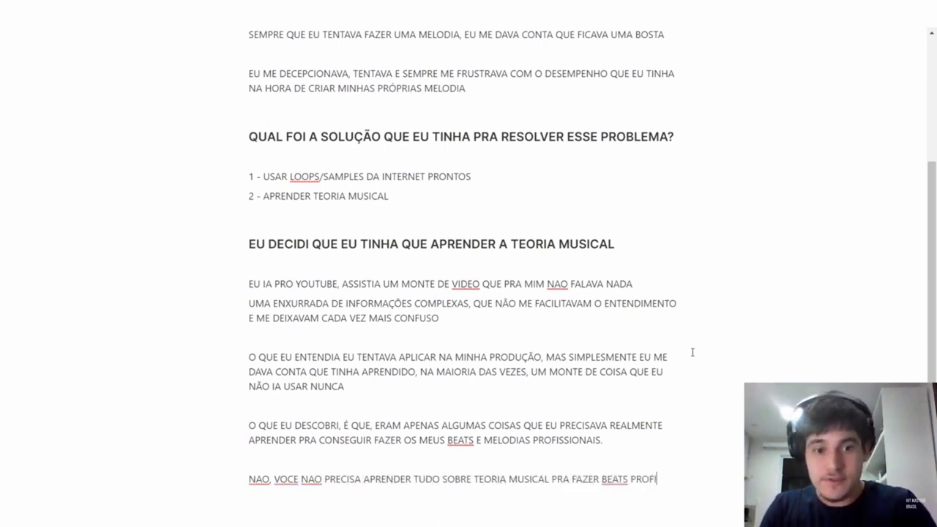
{"action": "type", "text": "SSIONAIS, VOC"}
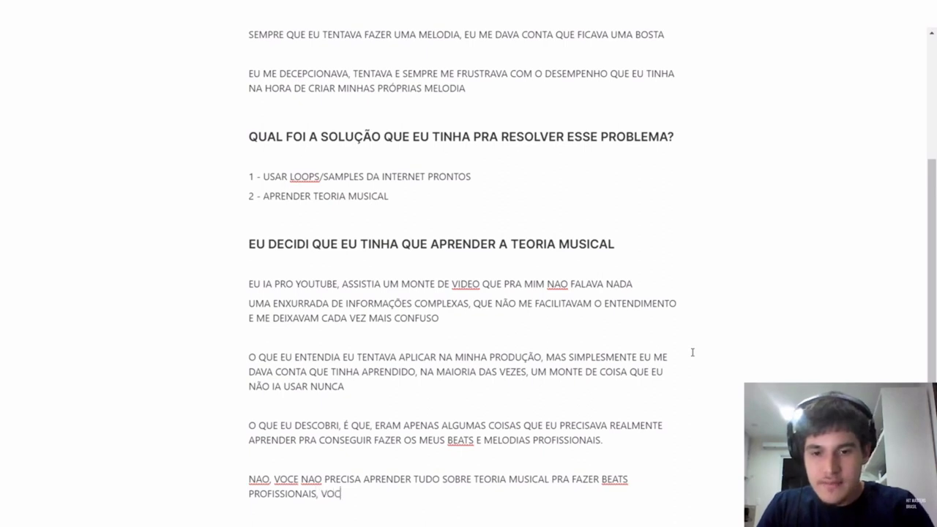
{"action": "type", "text": "Ê PRECISA APRENDER Q"}
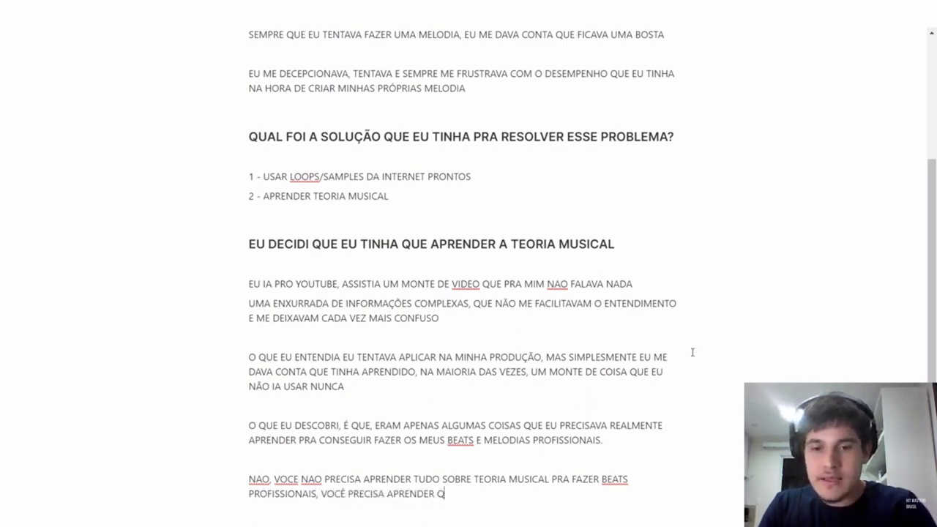
{"action": "key", "text": "BackSpace"}
{"action": "type", "text": "AQUILO QUE VOCÊ REAL"}
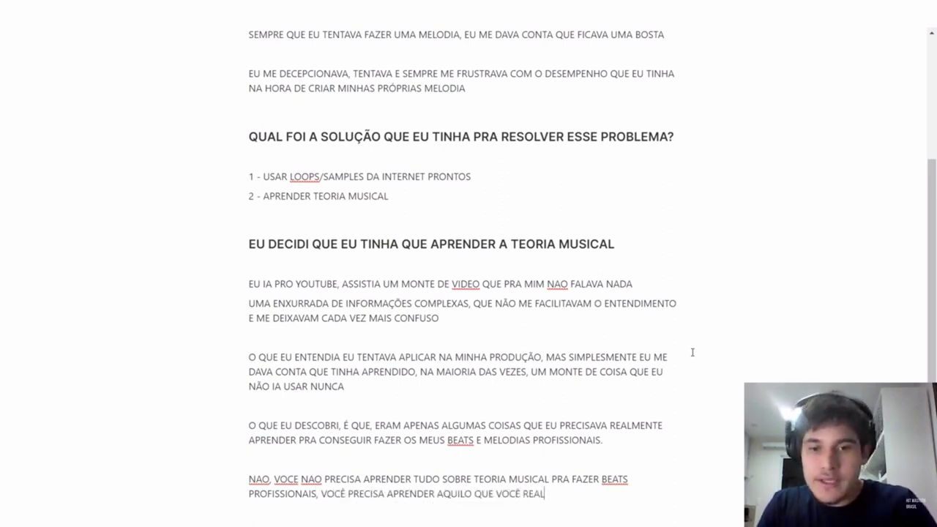
{"action": "type", "text": "MENTE VAI USAR, E APL"}
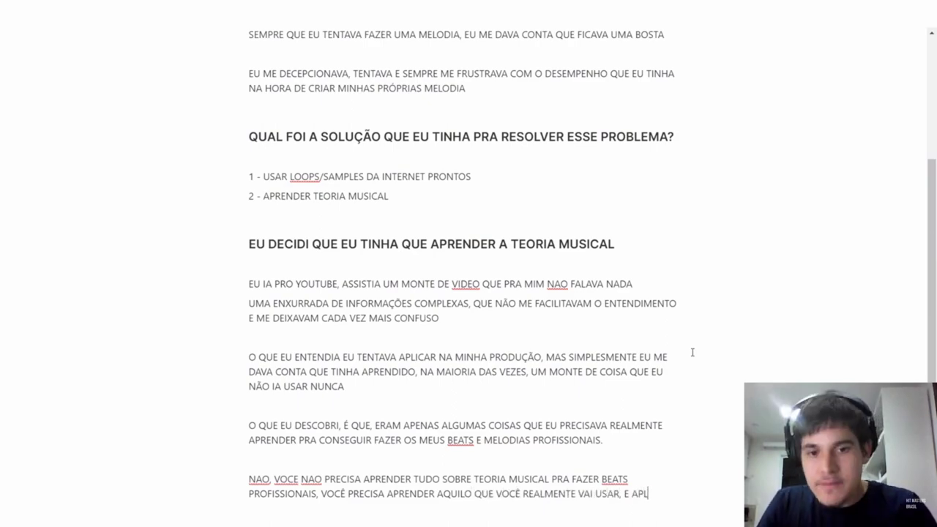
{"action": "type", "text": "ICAR NA"}
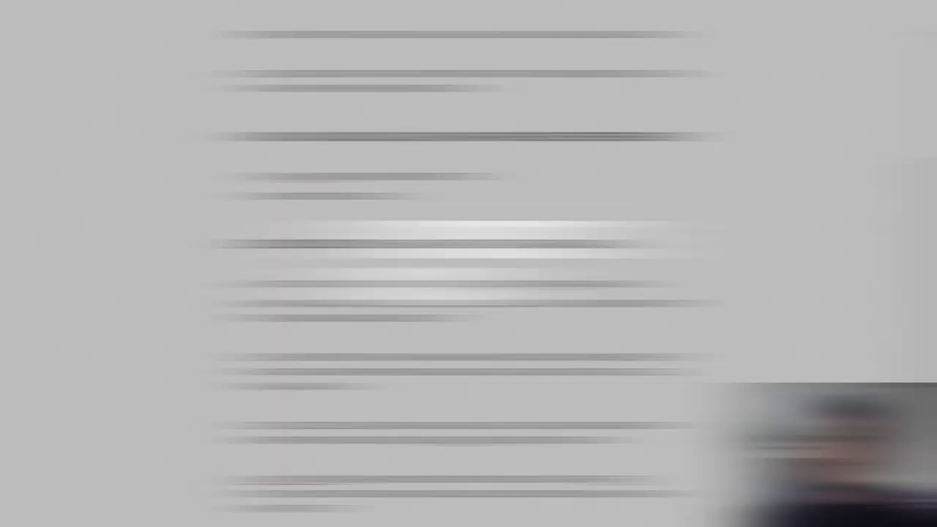